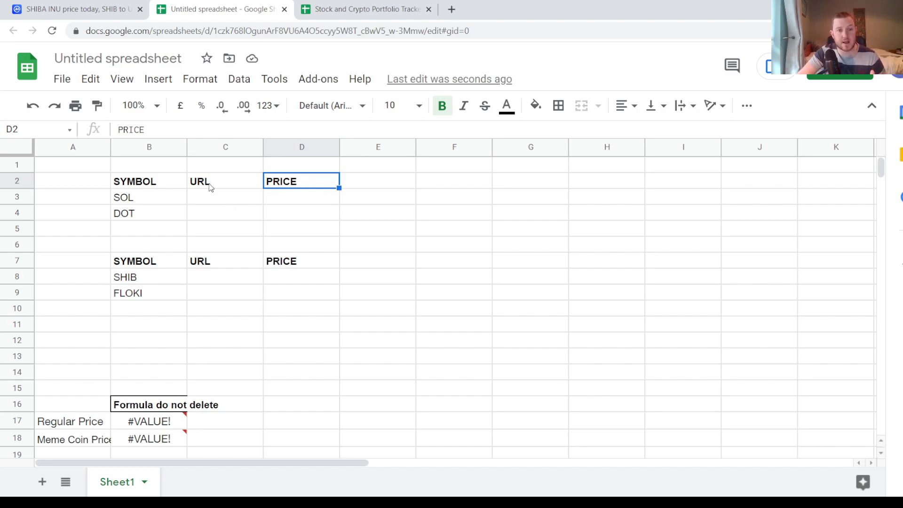
pyautogui.click(152, 196)
pyautogui.click(149, 217)
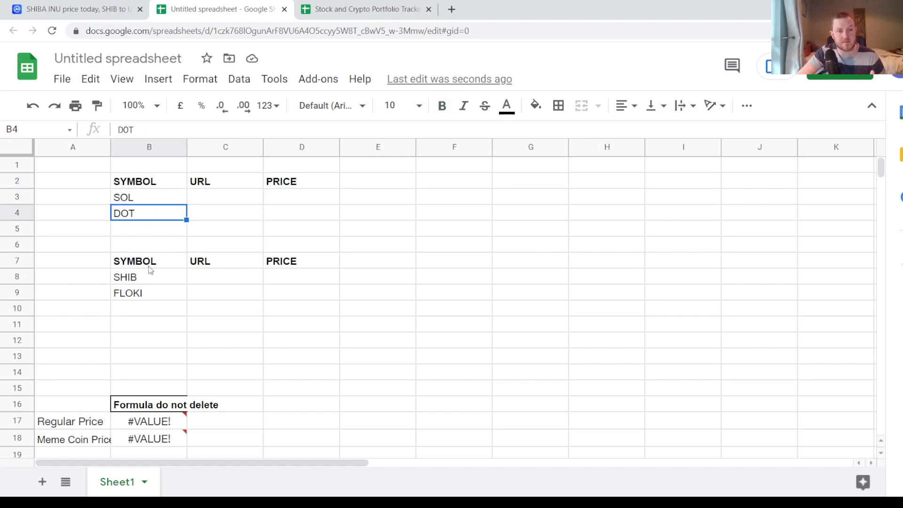
pyautogui.click(148, 282)
pyautogui.click(148, 293)
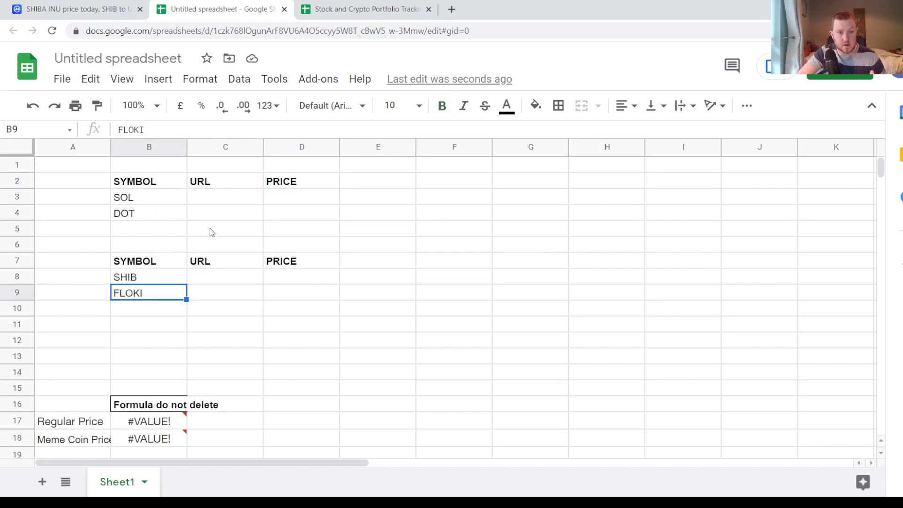
# - Switch to CoinMarketCap, return to its home page, search for "dot" and open the Polkadot coin page
pyautogui.click(237, 203)
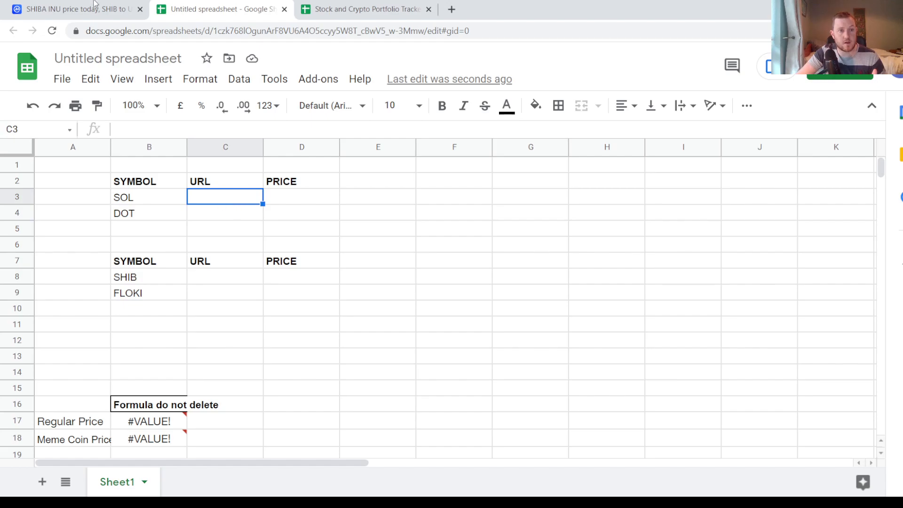
pyautogui.click(75, 8)
pyautogui.click(99, 86)
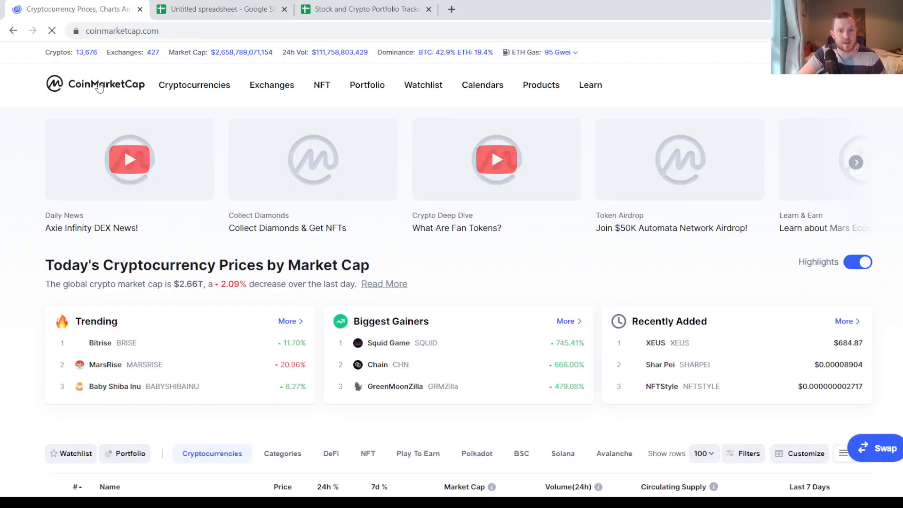
pyautogui.scroll(-1, 235, 251)
pyautogui.scroll(1, 235, 250)
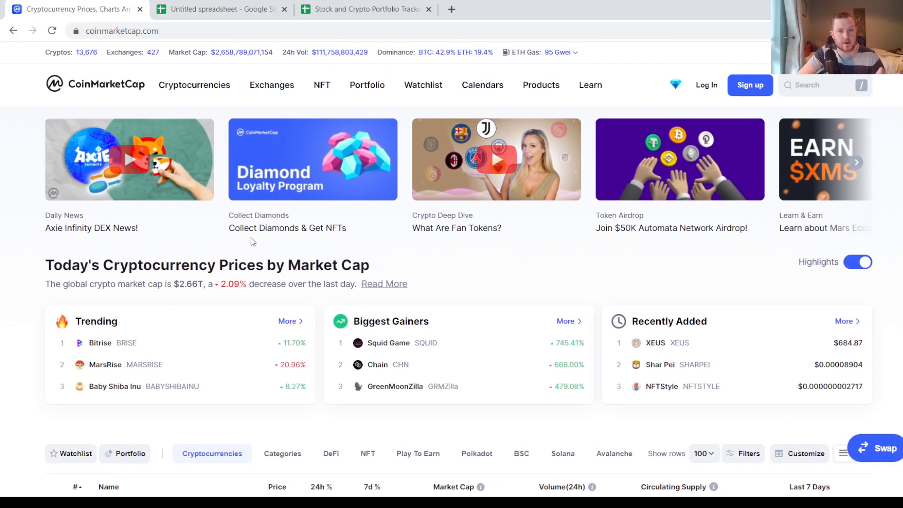
pyautogui.scroll(-2, 284, 230)
pyautogui.scroll(2, 284, 230)
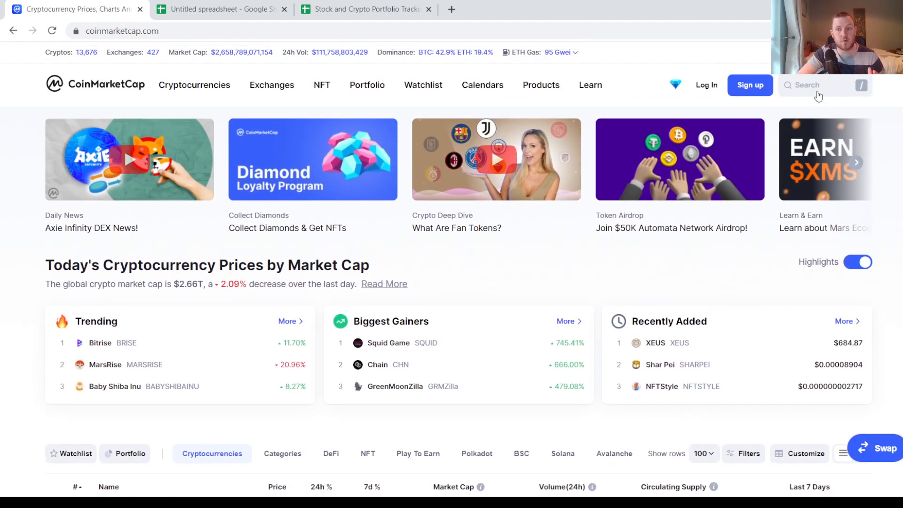
pyautogui.click(817, 91)
pyautogui.write('dot')
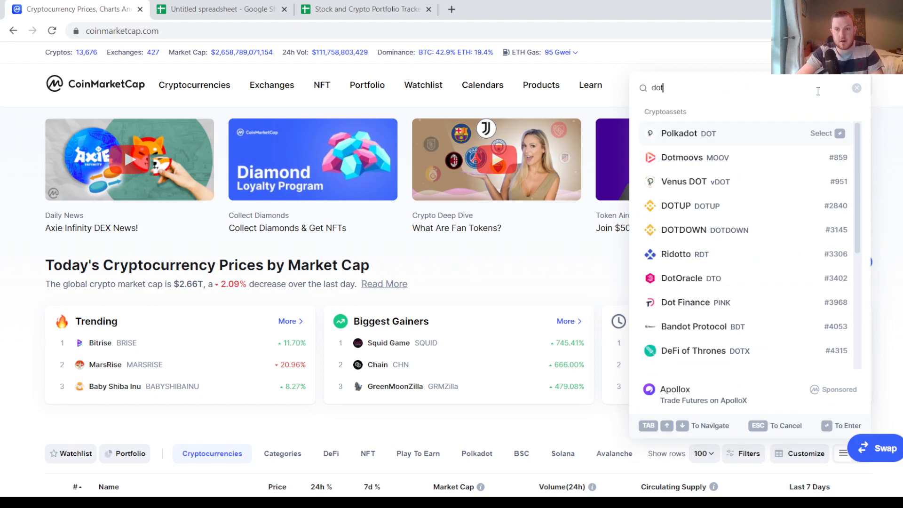
pyautogui.click(719, 142)
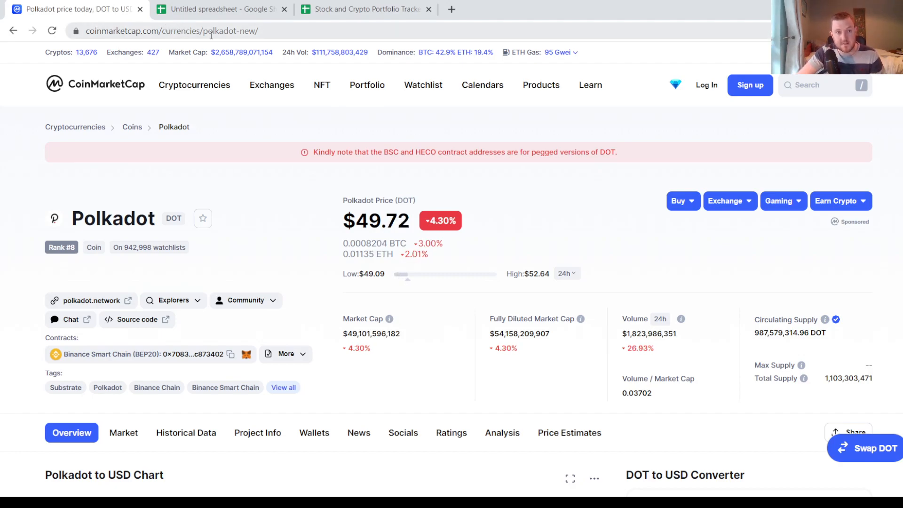
# - Copy the Polkadot page address and paste it into the DOT row's URL cell, C4, in the Untitled spreadsheet in Google Sheets
pyautogui.click(238, 33)
pyautogui.hotkey('ctrl', 'c')
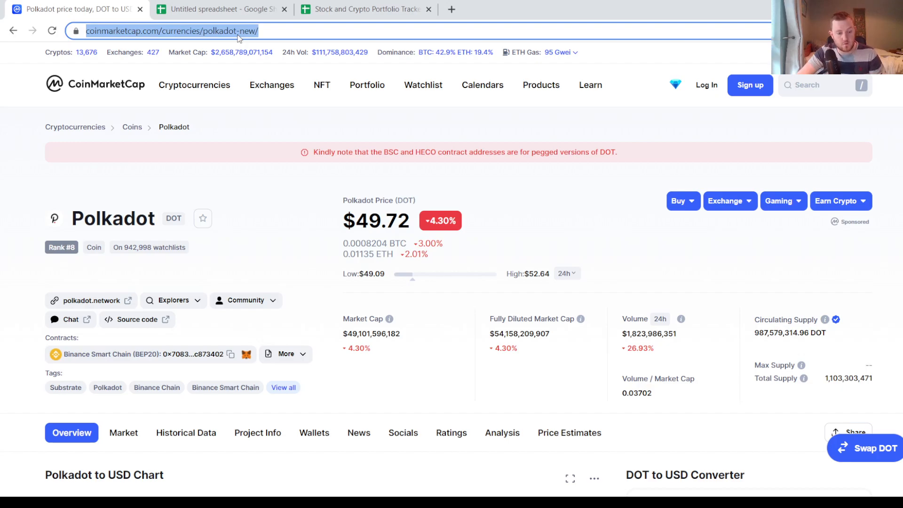
pyautogui.click(202, 7)
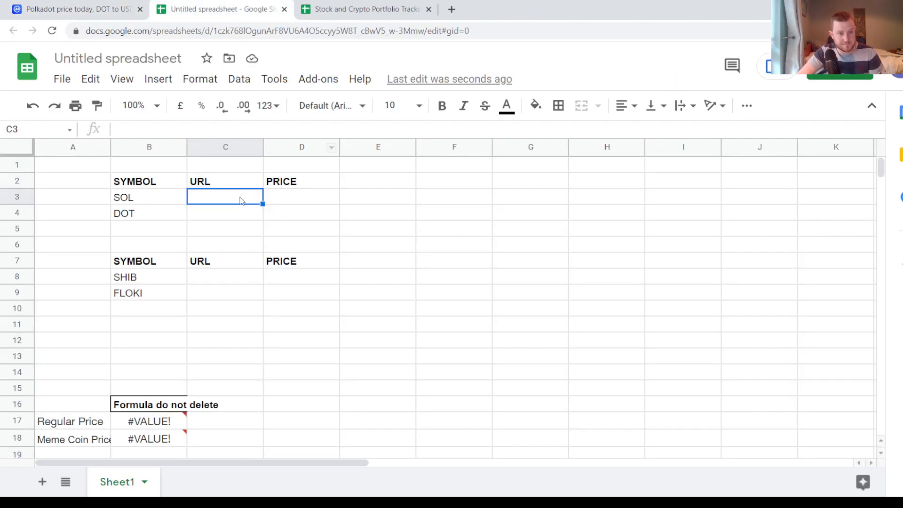
pyautogui.click(229, 211)
pyautogui.hotkey('ctrl', 'v')
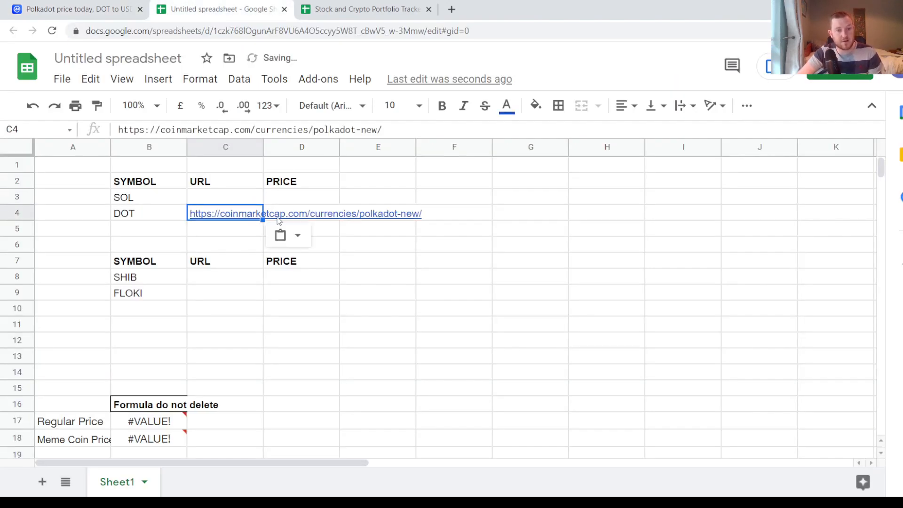
# - Return to CoinMarketCap, search for "sol" and open the Solana coin page
pyautogui.click(84, 9)
pyautogui.click(827, 86)
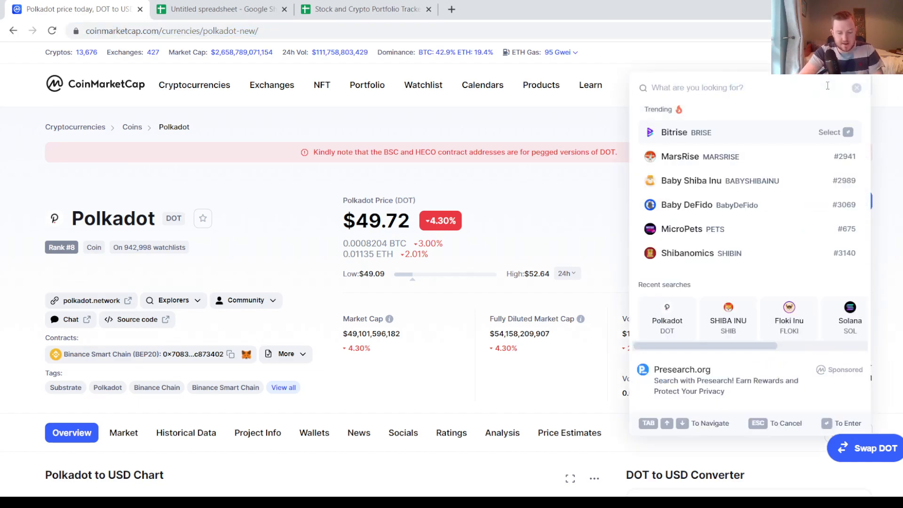
pyautogui.write('sol')
pyautogui.click(710, 157)
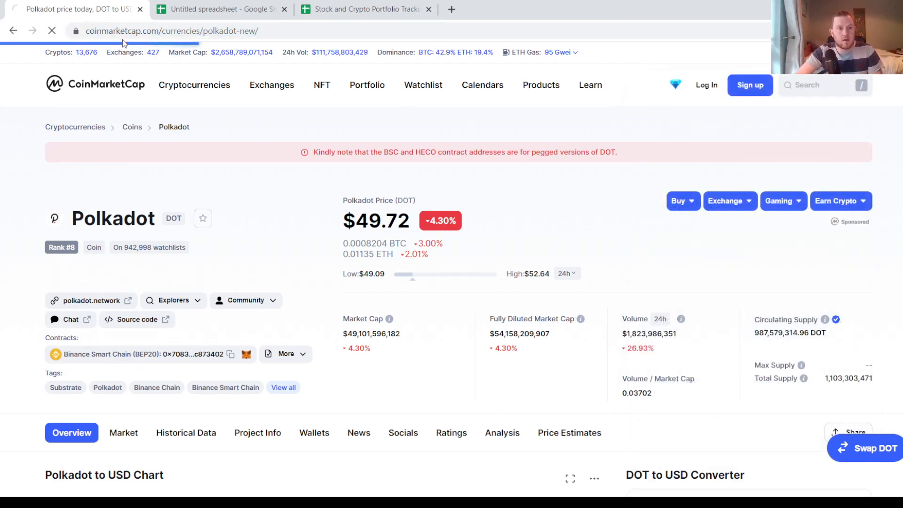
# - Copy the Solana page address and paste it into the SOL row's URL cell, C3, in the Google Sheets spreadsheet
pyautogui.click(188, 30)
pyautogui.hotkey('ctrl', 'c')
pyautogui.click(188, 11)
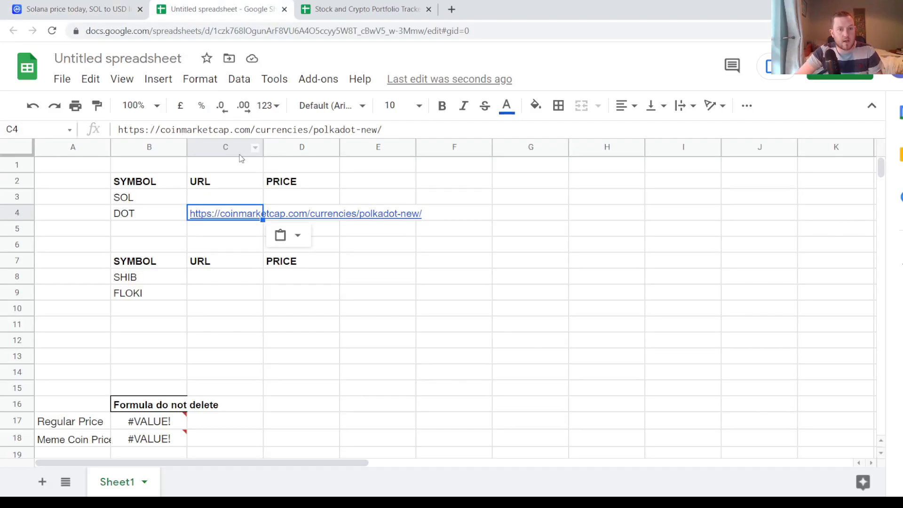
pyautogui.click(223, 198)
pyautogui.hotkey('ctrl', 'v')
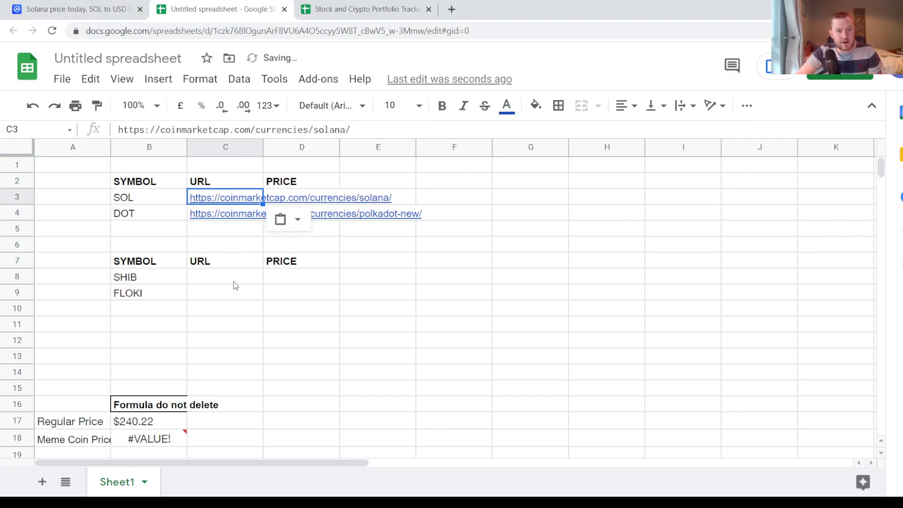
# - Copy the Regular Price formula from B17 and paste it into the SOL price cell, D3
pyautogui.click(228, 295)
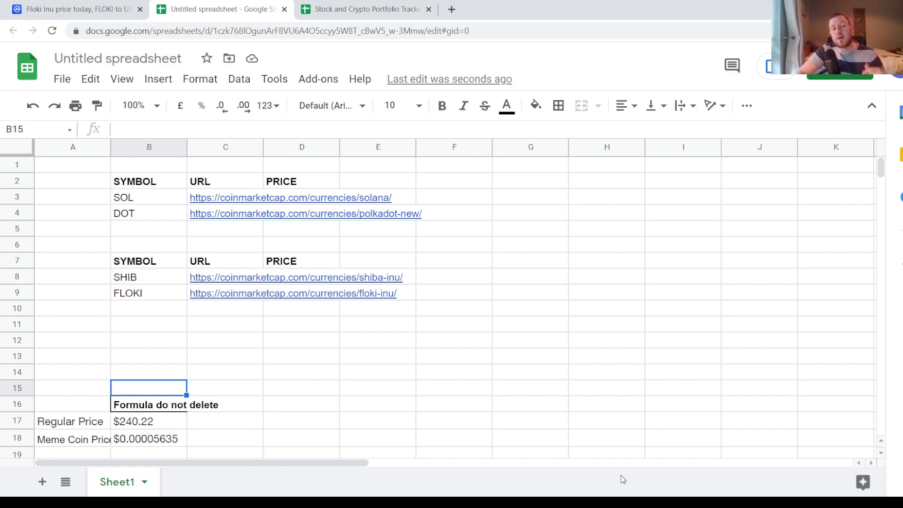
pyautogui.press('Down')
pyautogui.press('Down')
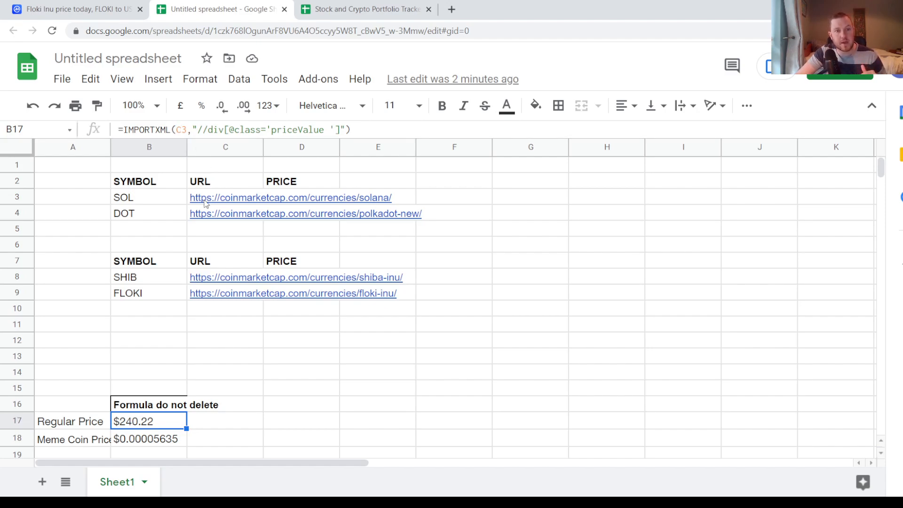
pyautogui.moveTo(205, 203)
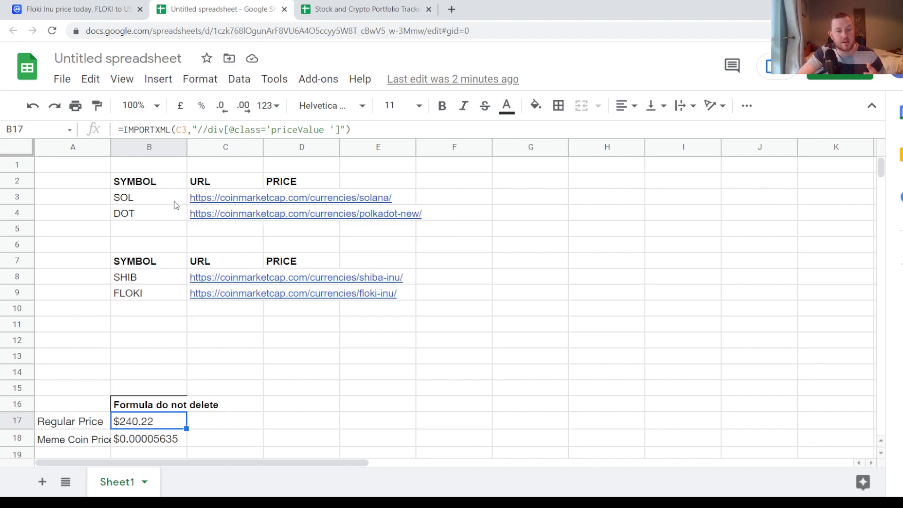
pyautogui.click(286, 436)
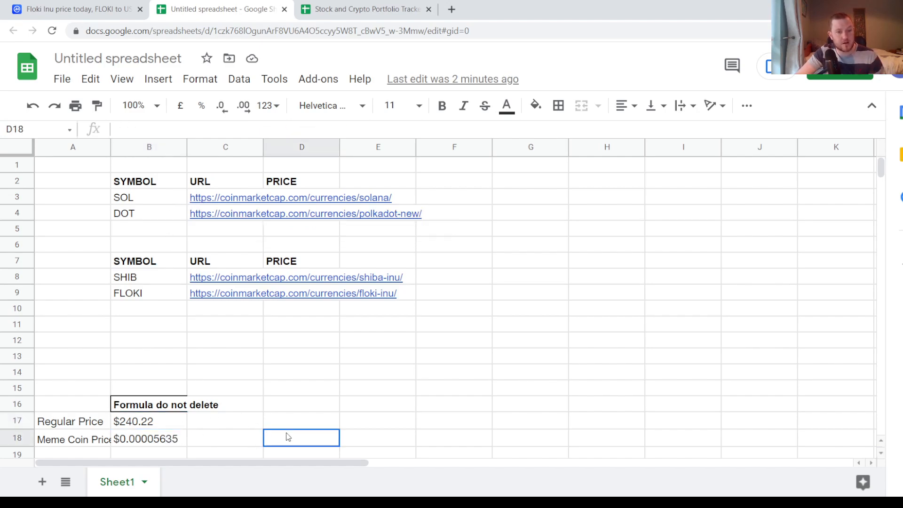
pyautogui.click(135, 424)
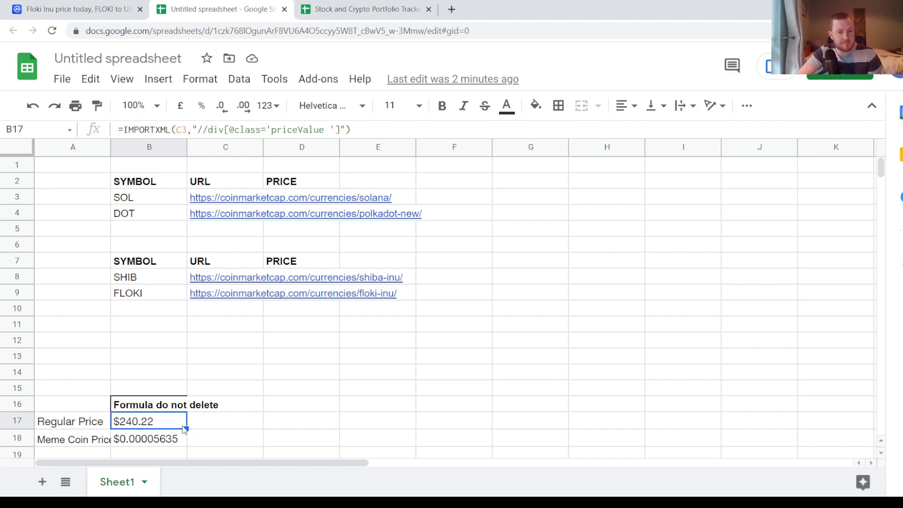
pyautogui.hotkey('ctrl', 'c')
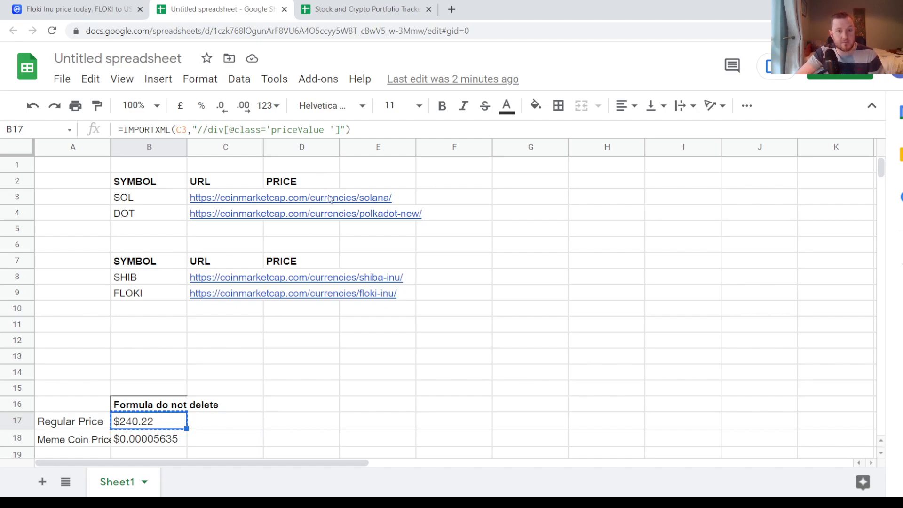
pyautogui.click(458, 199)
pyautogui.press('Left')
pyautogui.press('Left')
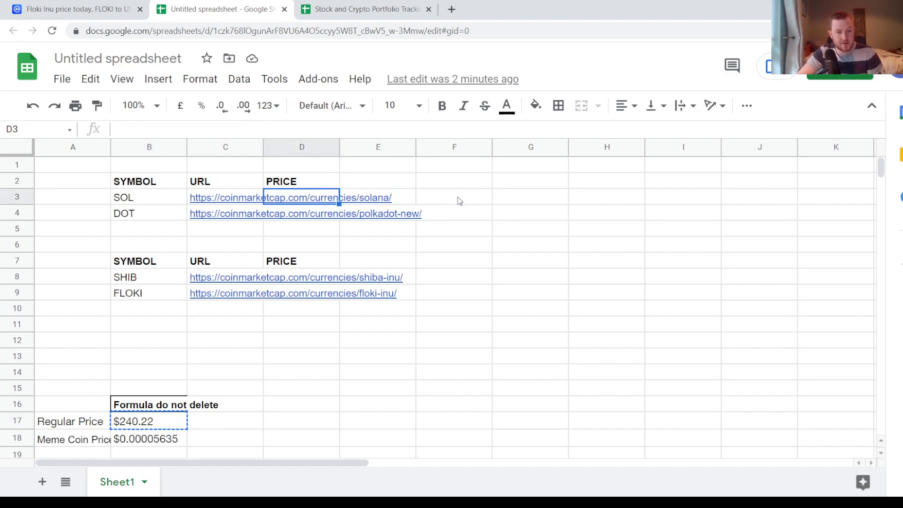
pyautogui.hotkey('ctrl', 'v')
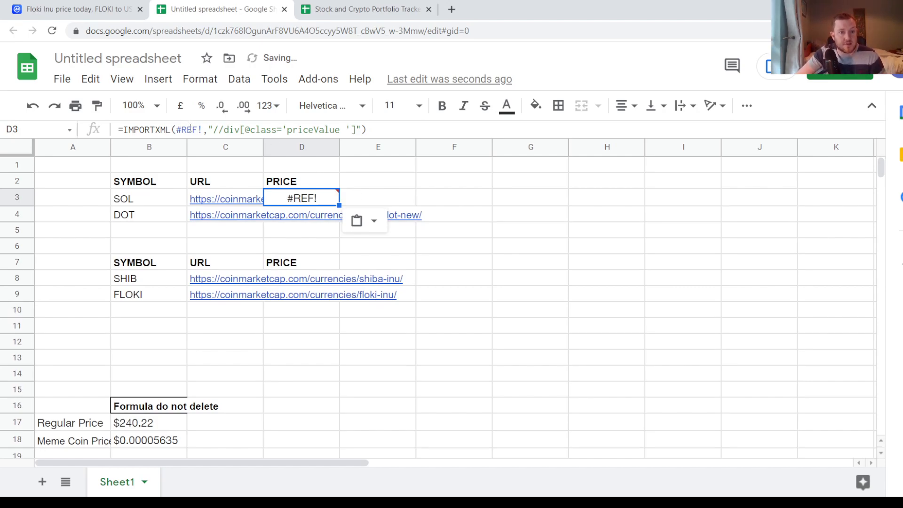
# - Replace the broken reference in D3's IMPORTXML formula with the SOL URL cell, C3
pyautogui.click(201, 129)
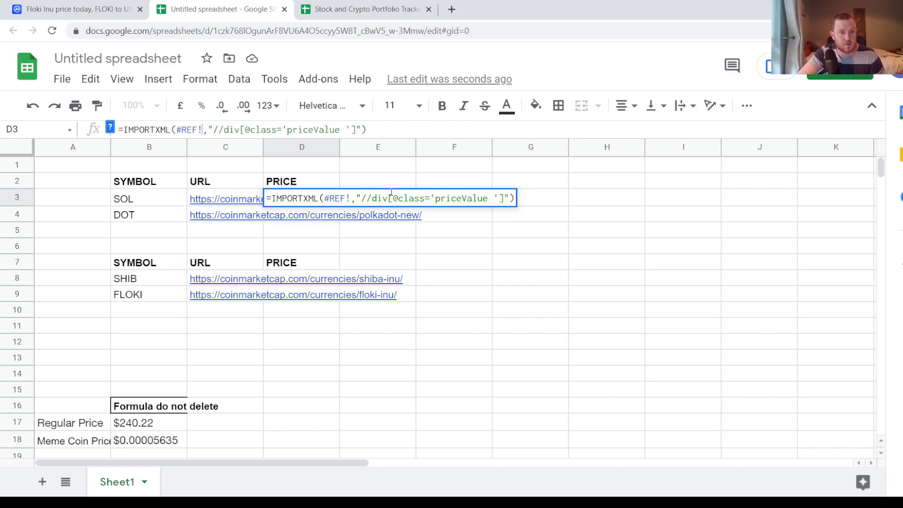
pyautogui.press('BackSpace')
pyautogui.press('BackSpace')
pyautogui.press('BackSpace')
pyautogui.press('BackSpace')
pyautogui.press('BackSpace')
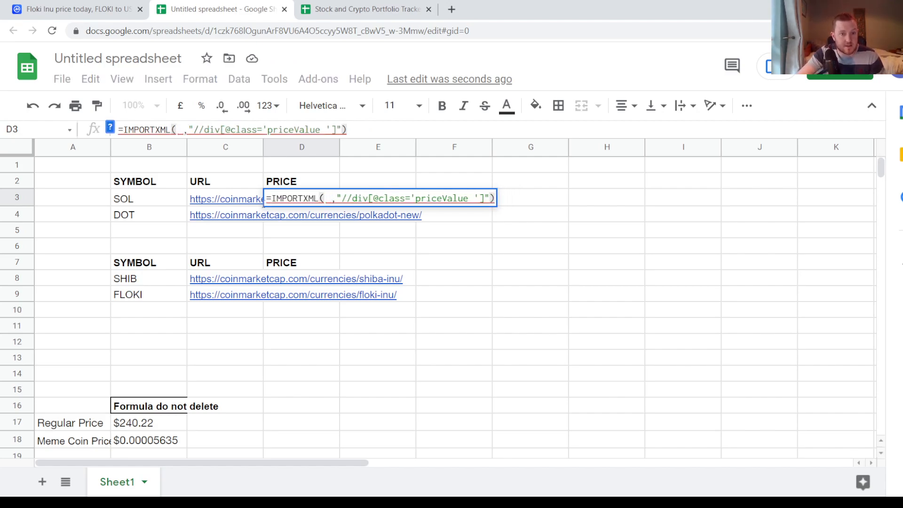
pyautogui.click(216, 201)
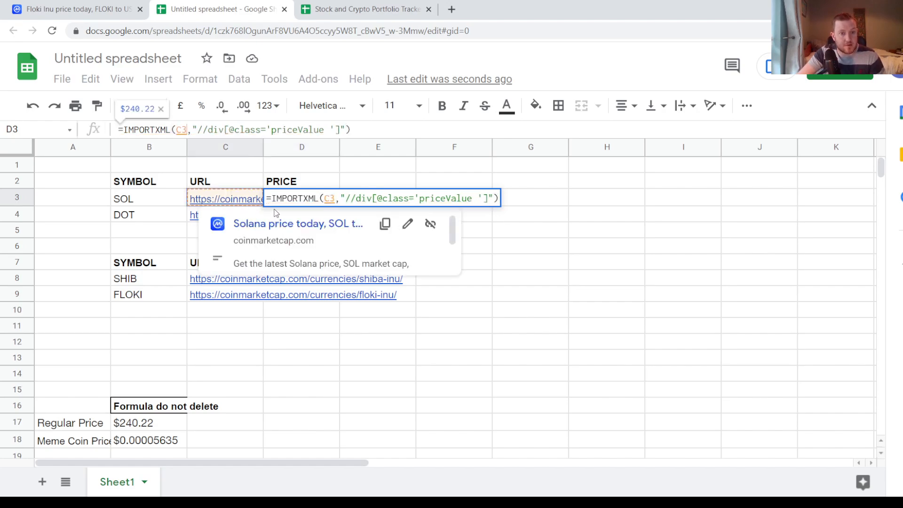
pyautogui.press('Return')
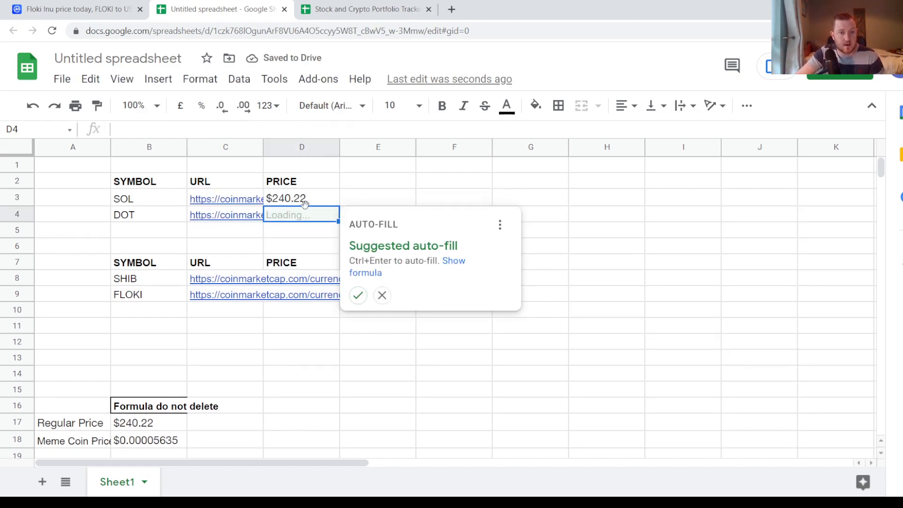
# - Copy the SOL price formula from D3 into the DOT price cell, D4
pyautogui.press('Up')
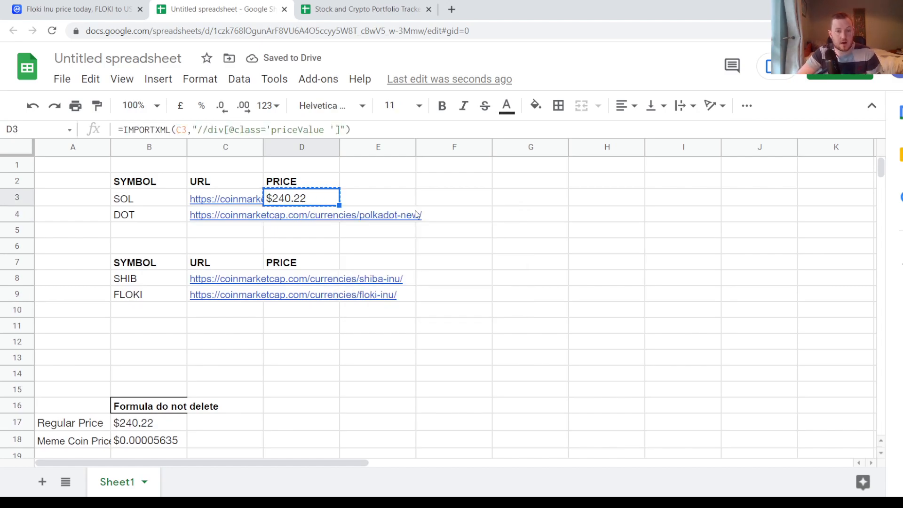
pyautogui.hotkey('ctrl', 'c')
pyautogui.press('Down')
pyautogui.hotkey('ctrl', 'v')
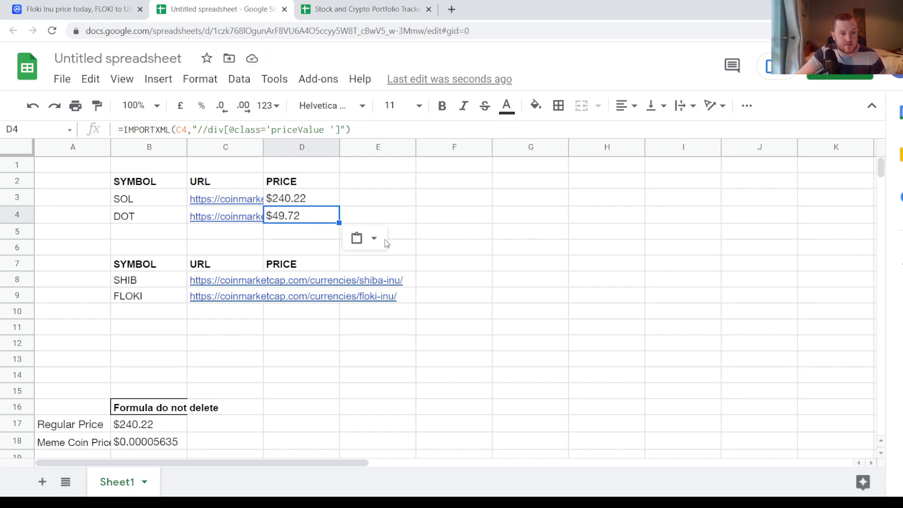
# - Copy the Meme Coin Price formula from B18 and paste it into the SHIB price cell, D8
pyautogui.click(71, 446)
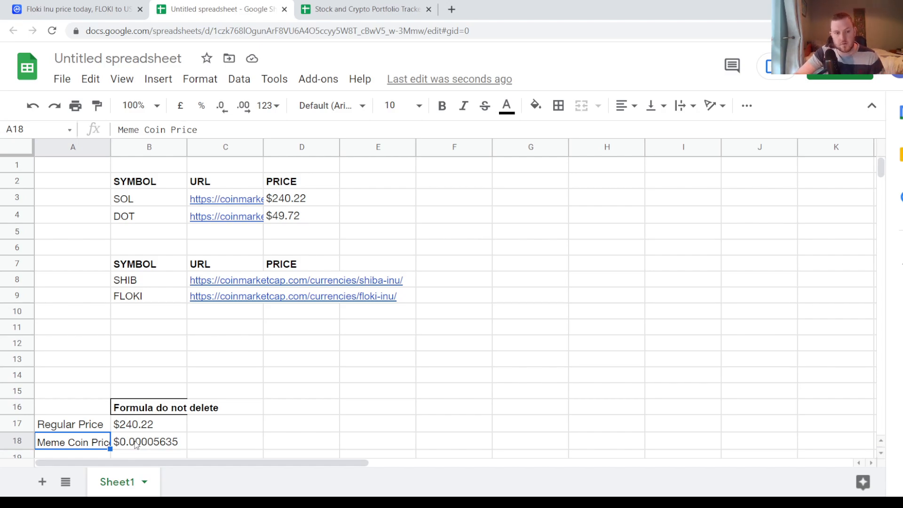
pyautogui.click(136, 446)
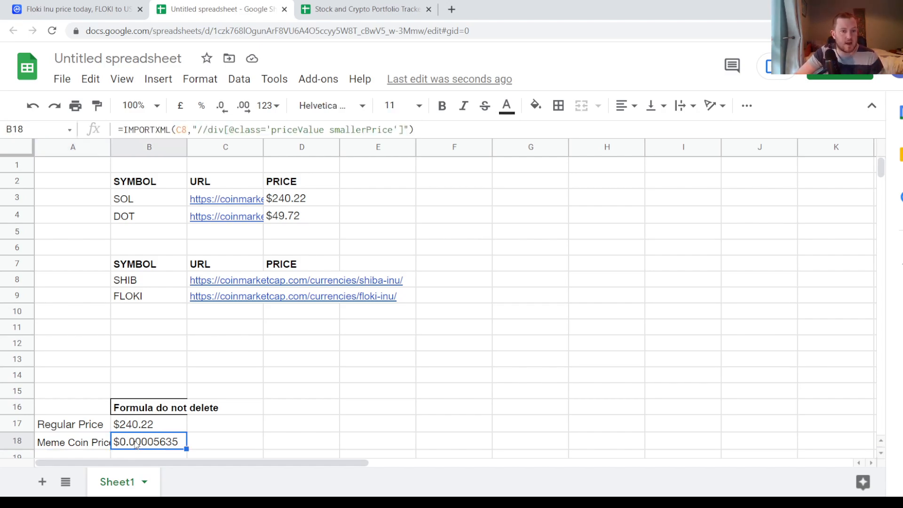
pyautogui.hotkey('ctrl', 'c')
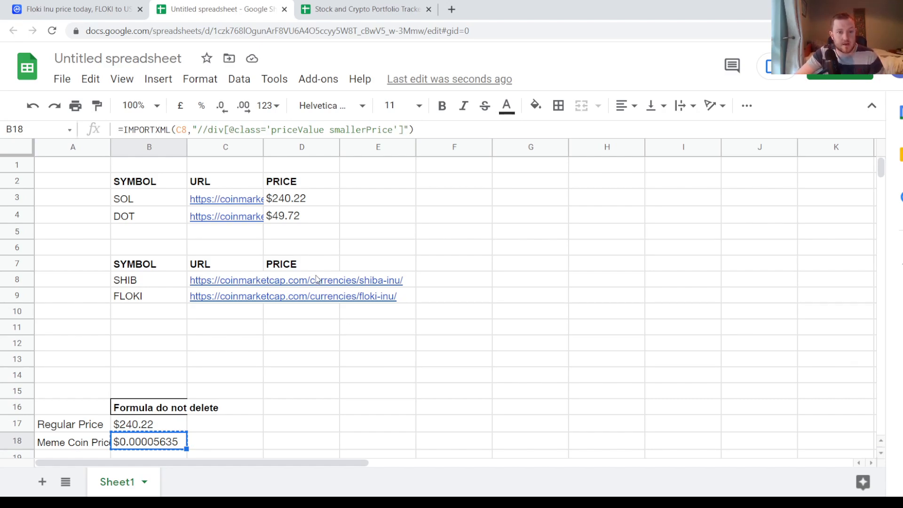
pyautogui.click(362, 266)
pyautogui.press('Left')
pyautogui.press('Left')
pyautogui.press('Down')
pyautogui.press('Right')
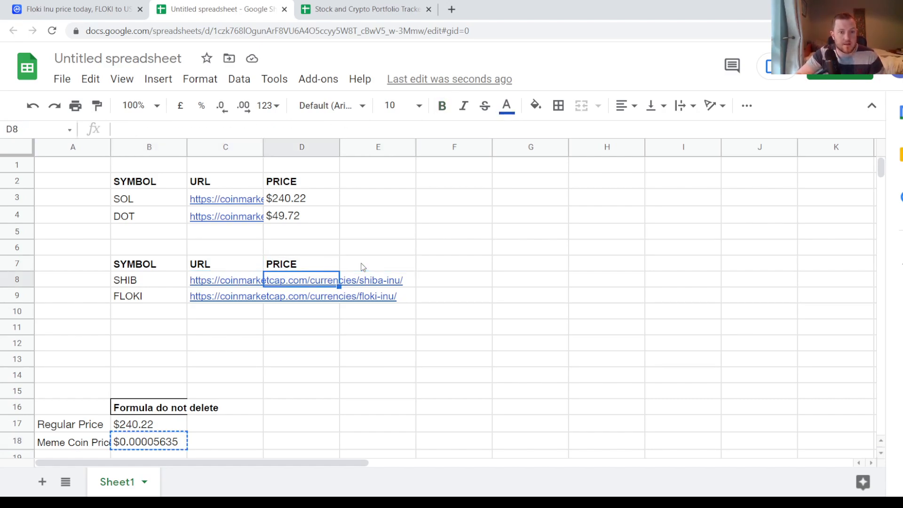
pyautogui.hotkey('ctrl', 'v')
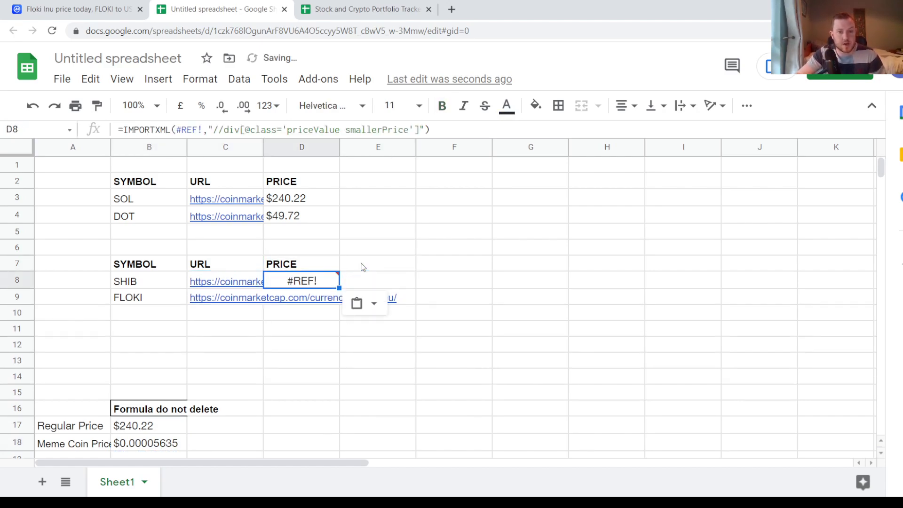
# - Replace the broken reference in D8's IMPORTXML formula with the SHIB URL cell, C8
pyautogui.click(203, 129)
pyautogui.press('BackSpace')
pyautogui.press('BackSpace')
pyautogui.press('BackSpace')
pyautogui.press('BackSpace')
pyautogui.press('BackSpace')
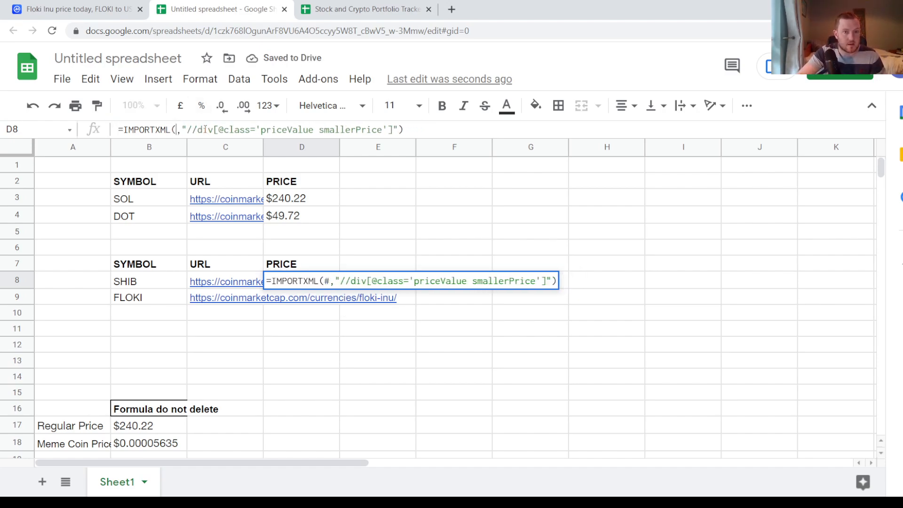
pyautogui.click(228, 284)
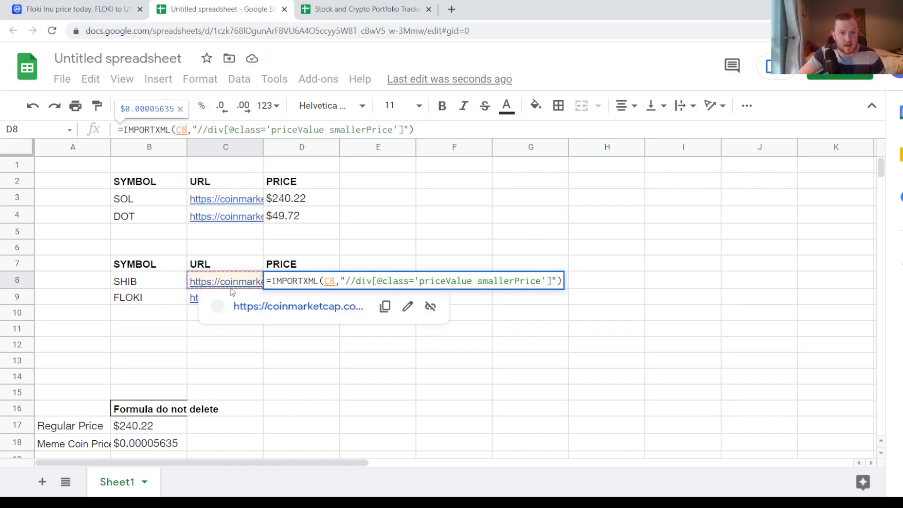
pyautogui.press('Return')
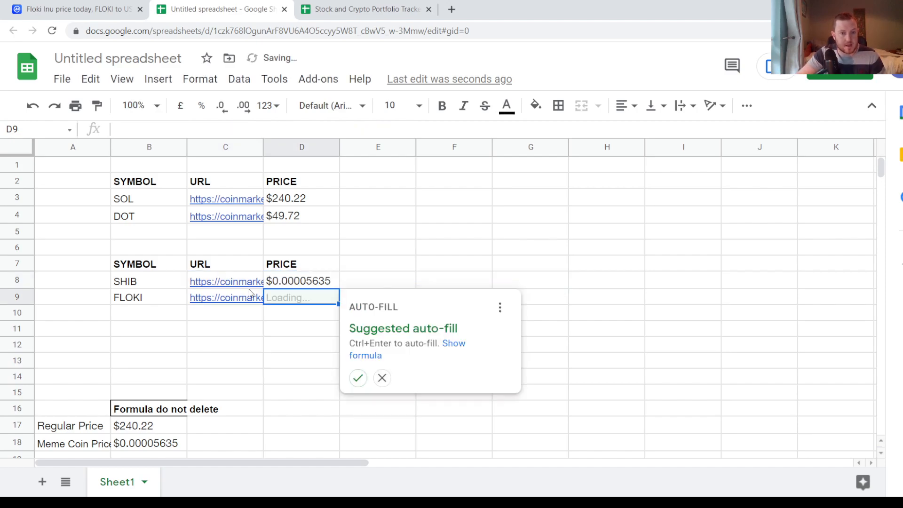
# - Try the SHIB price formula for FLOKI by copying it from D8 into D9
pyautogui.press('Up')
pyautogui.hotkey('ctrl', 'c')
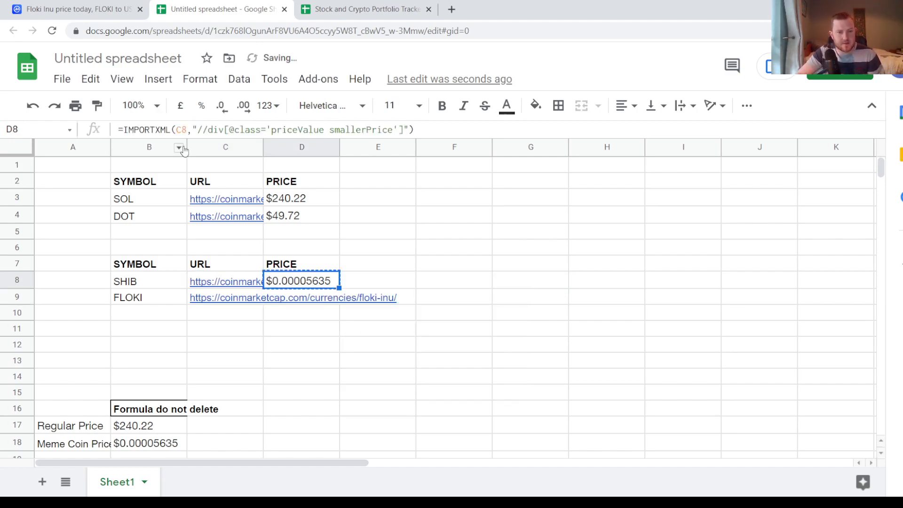
pyautogui.press('Down')
pyautogui.hotkey('ctrl', 'v')
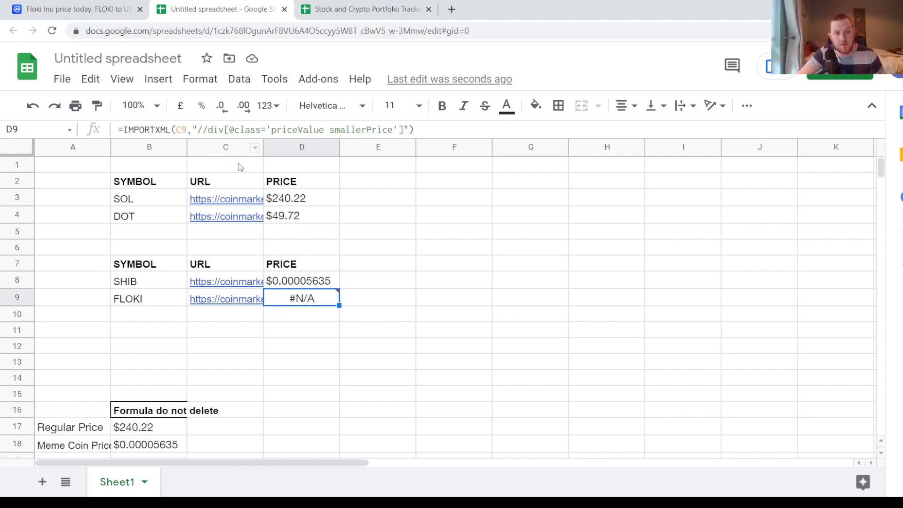
# - Copy the Regular Price formula from B17 and paste it into the FLOKI price cell, D9
pyautogui.click(141, 430)
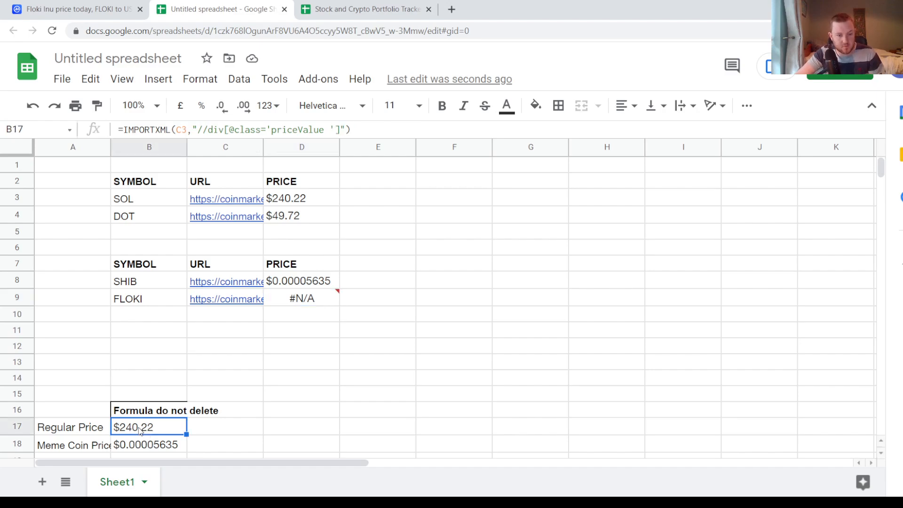
pyautogui.click(328, 348)
pyautogui.click(316, 300)
pyautogui.hotkey('ctrl', 'v')
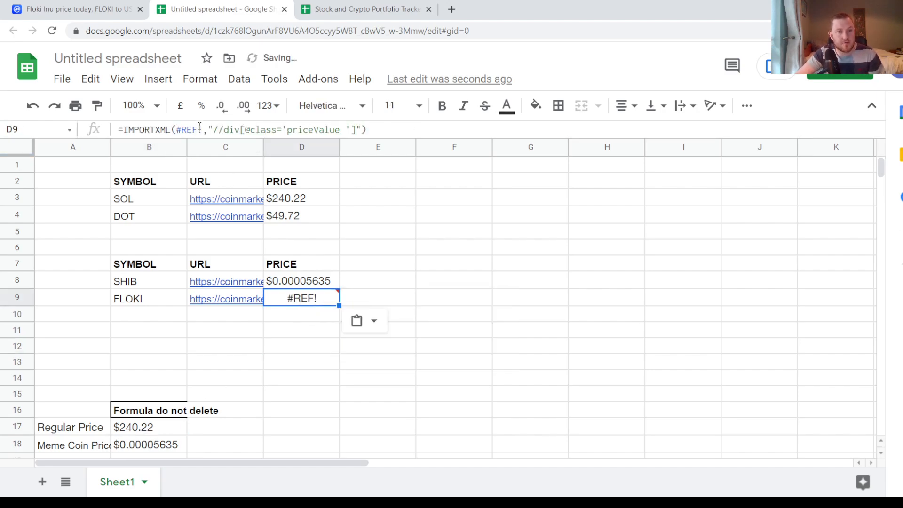
# - Replace the broken reference in D9's IMPORTXML formula with the FLOKI URL cell, C9
pyautogui.click(198, 130)
pyautogui.press('BackSpace')
pyautogui.press('BackSpace')
pyautogui.press('BackSpace')
pyautogui.press('BackSpace')
pyautogui.press('BackSpace')
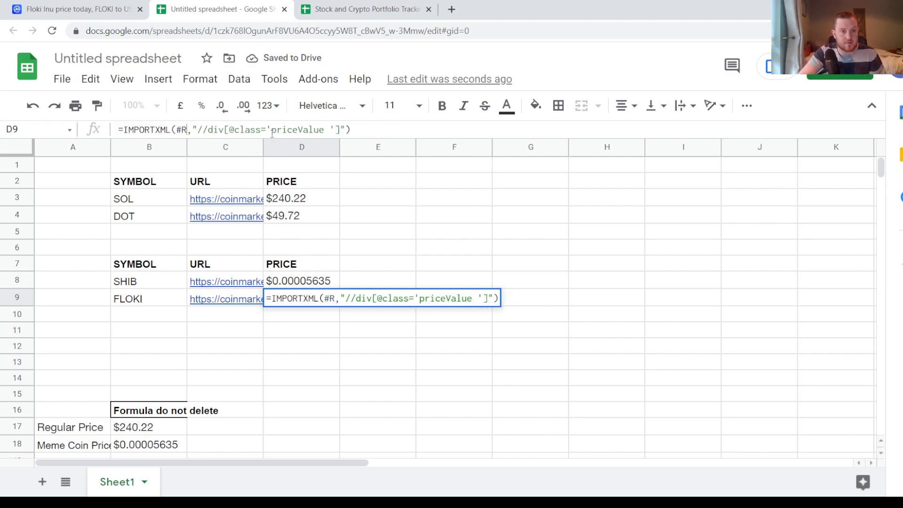
pyautogui.click(243, 301)
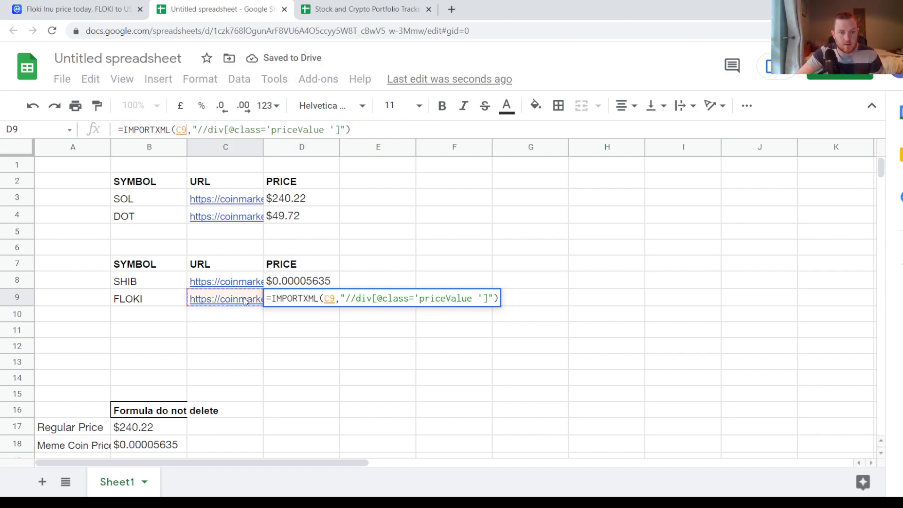
pyautogui.press('Return')
pyautogui.press('Up')
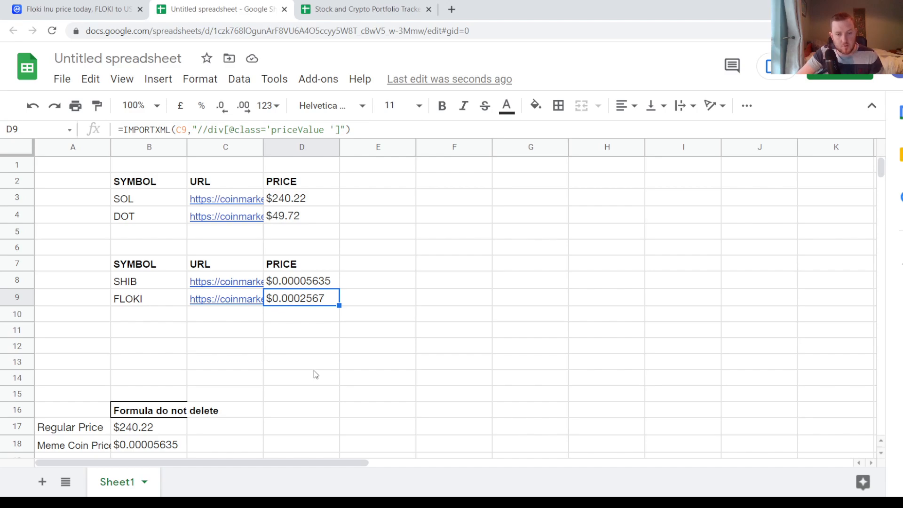
pyautogui.click(349, 376)
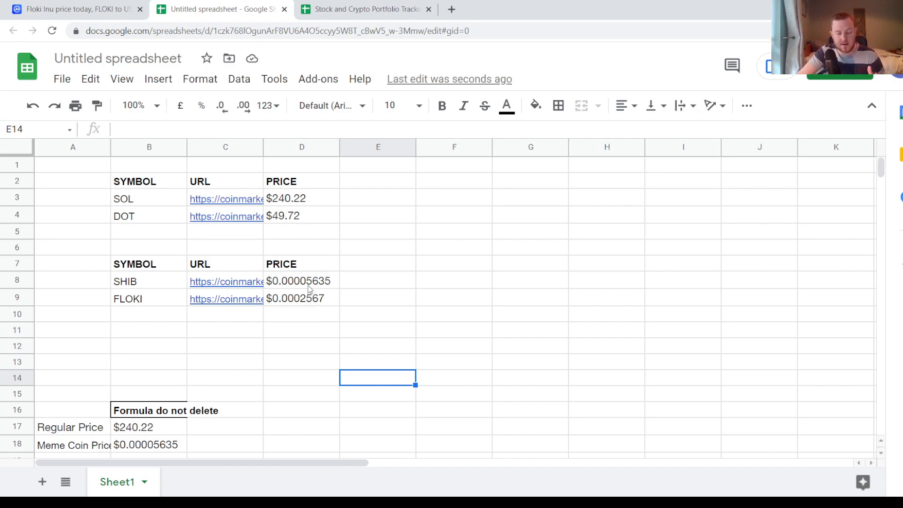
pyautogui.click(393, 324)
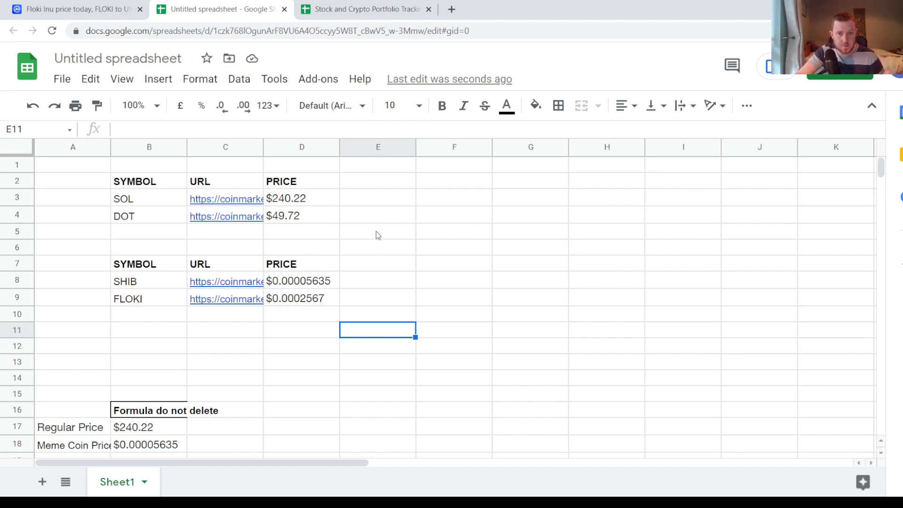
# - Start recording a new macro in the spreadsheet
pyautogui.click(277, 81)
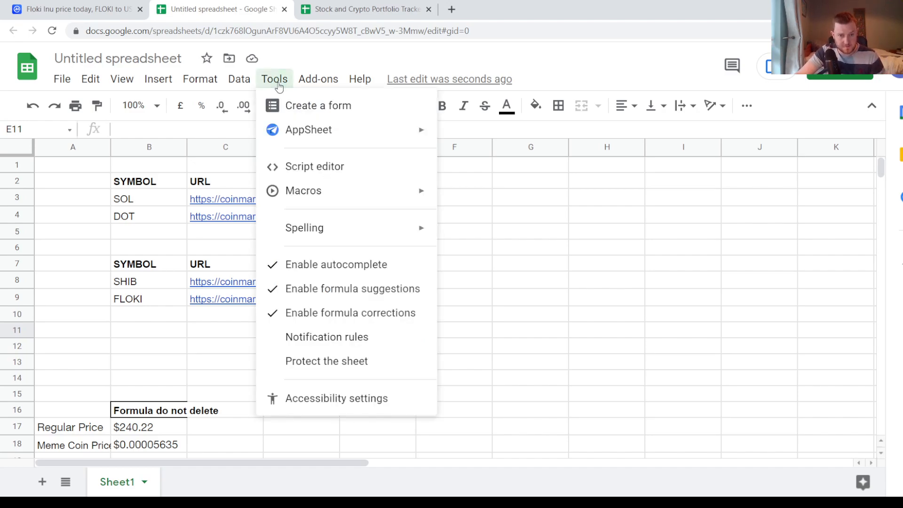
pyautogui.moveTo(341, 189)
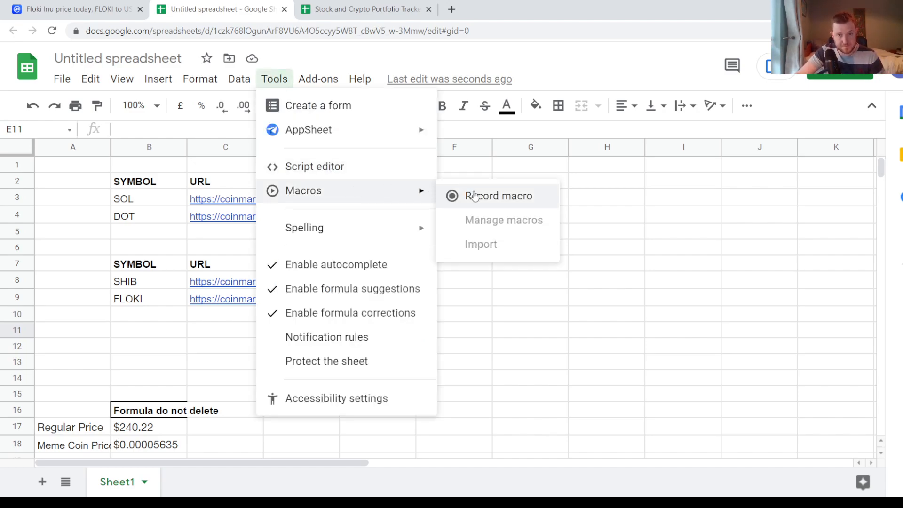
pyautogui.click(497, 197)
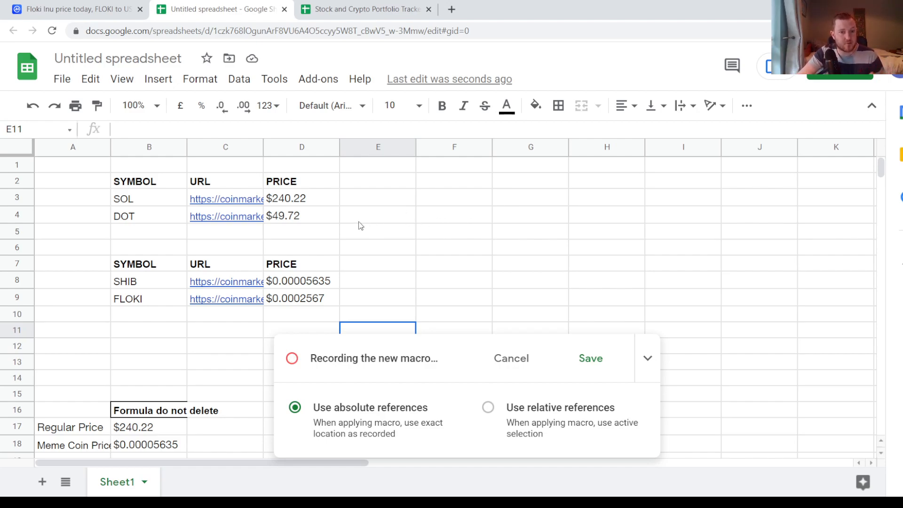
# - Clear the SOL and DOT price cells, D3:D4, while the macro is recording
pyautogui.click(310, 201)
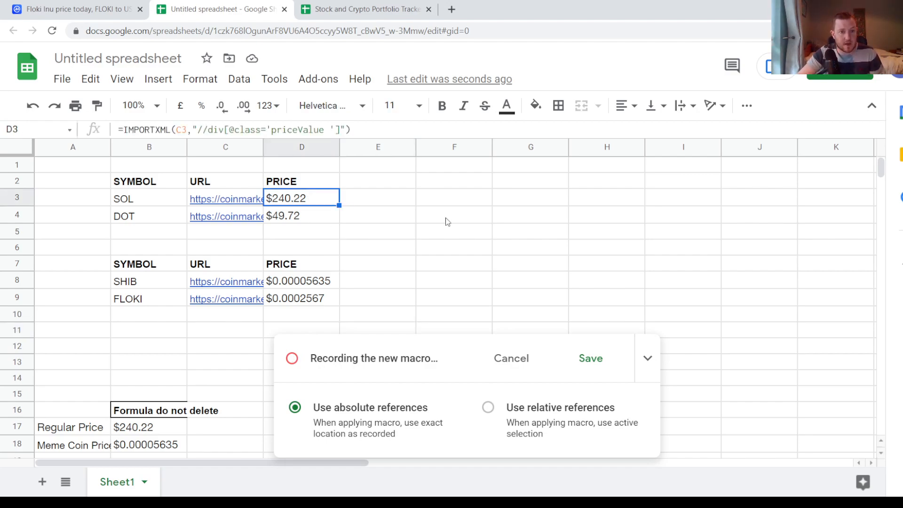
pyautogui.hotkey('shift', 'Down')
pyautogui.press('Delete')
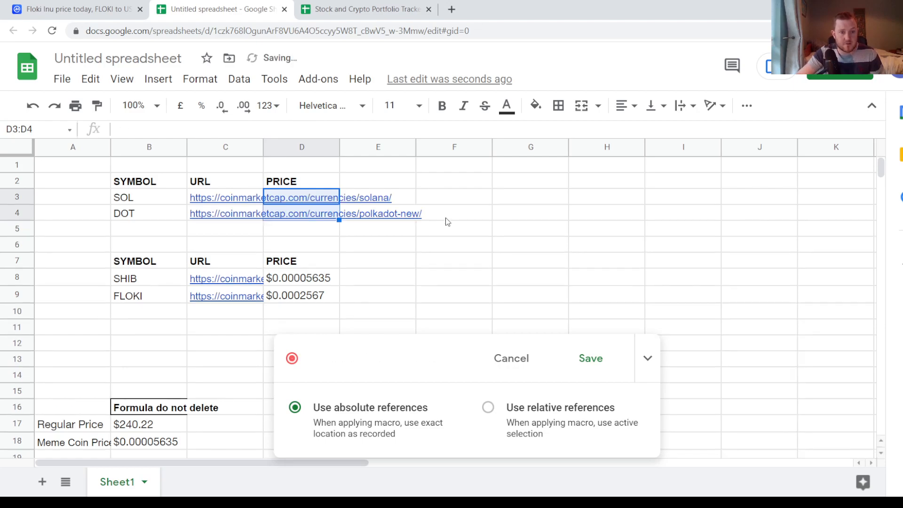
# - Record copying the Regular Price formula from B17 into the emptied SOL price cell, D3
pyautogui.click(145, 422)
pyautogui.hotkey('ctrl', 'c')
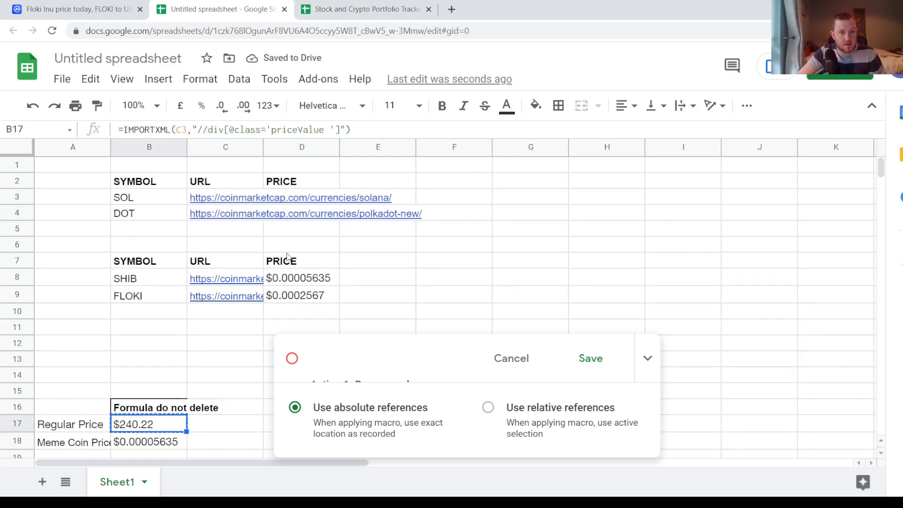
pyautogui.click(316, 197)
pyautogui.hotkey('ctrl', 'v')
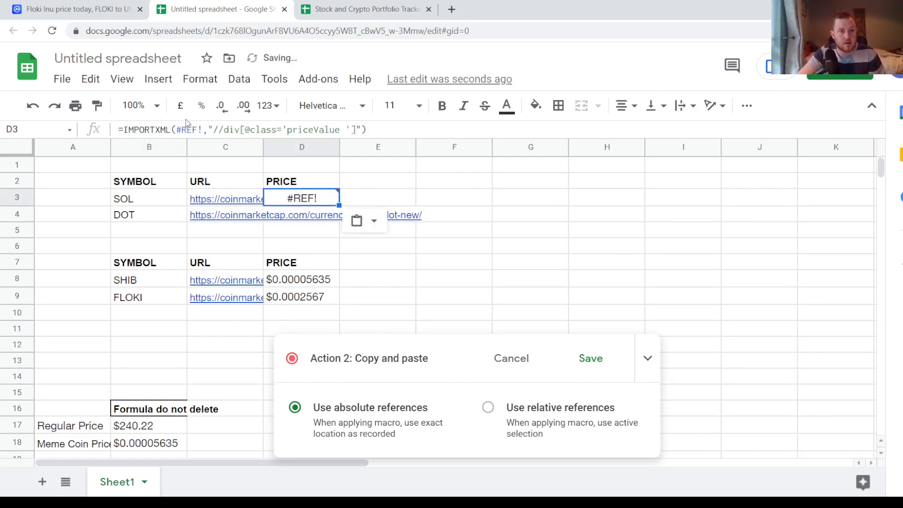
# - Point the recorded IMPORTXML formula in D3 at the SOL URL cell, C3, in place of the broken reference
pyautogui.click(203, 129)
pyautogui.press('BackSpace')
pyautogui.press('BackSpace')
pyautogui.press('BackSpace')
pyautogui.press('BackSpace')
pyautogui.press('BackSpace')
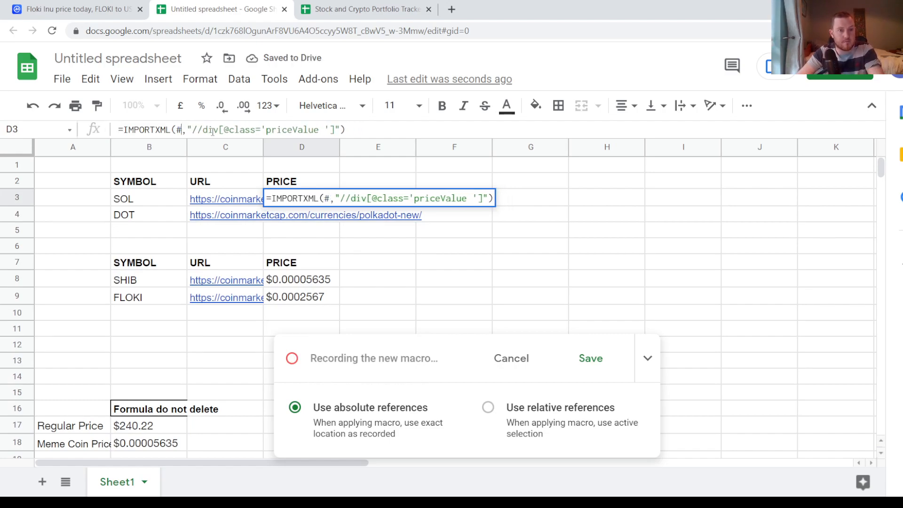
pyautogui.click(207, 198)
pyautogui.press('Return')
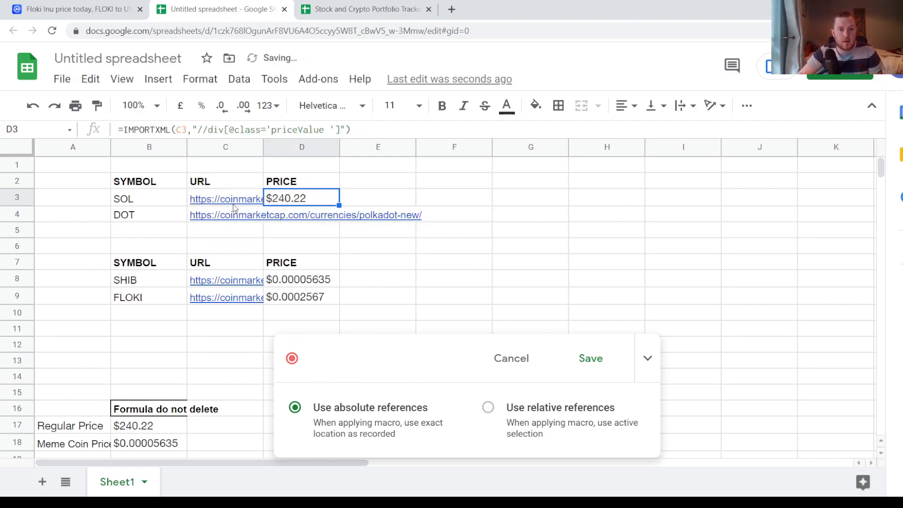
# - Record pasting the SOL price formula from D3 into the DOT price cell, D4
pyautogui.hotkey('ctrl', 'v')
pyautogui.press('Down')
pyautogui.press('Down')
pyautogui.press('Down')
pyautogui.press('Down')
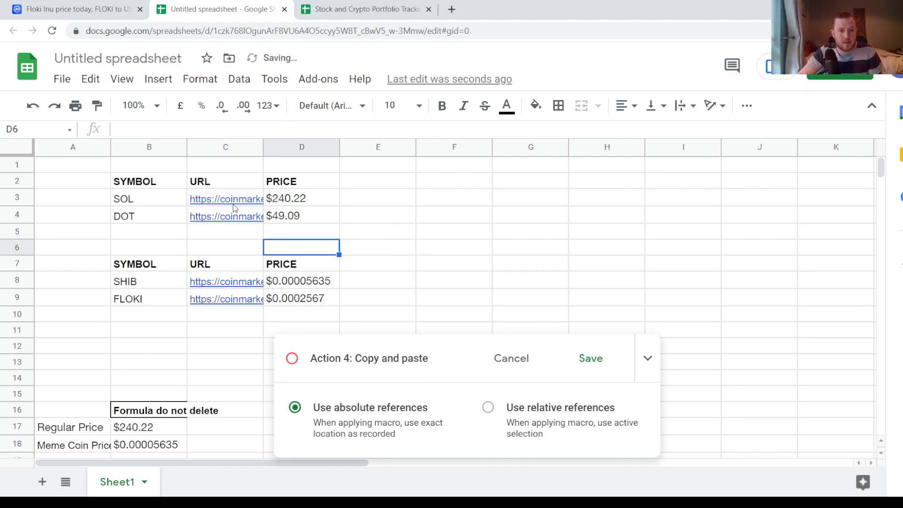
# - Clear the FLOKI price cell, D9, and refill it with the SOL price formula copied from D3
pyautogui.press('Down')
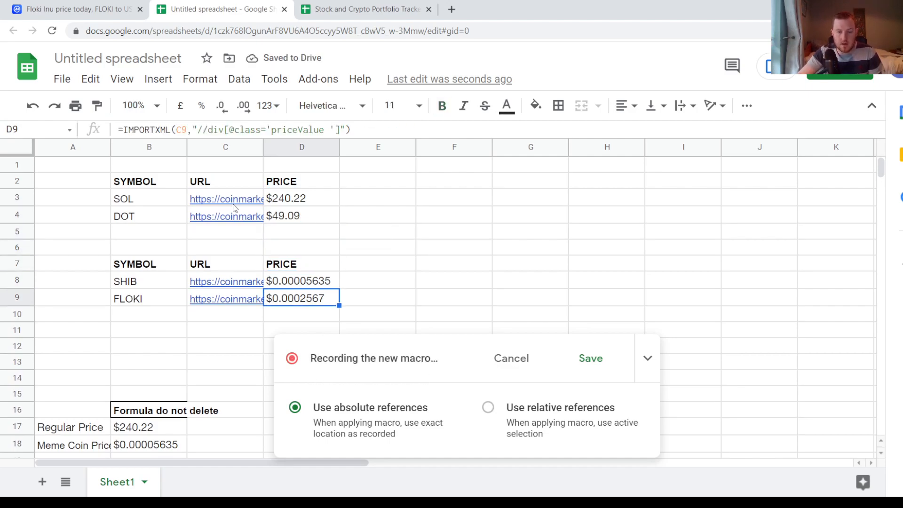
pyautogui.press('Delete')
pyautogui.press('Up')
# - Clear the SHIB price cell, D8, and refill it with the Meme Coin Price formula copied from B18
pyautogui.press('Up')
pyautogui.press('Up')
pyautogui.press('Up')
pyautogui.press('Up')
pyautogui.press('Up')
pyautogui.hotkey('ctrl', 'c')
pyautogui.press('Down')
pyautogui.press('Down')
pyautogui.press('Down')
pyautogui.press('Down')
pyautogui.press('Down')
pyautogui.press('Down')
pyautogui.hotkey('ctrl', 'v')
pyautogui.press('Up')
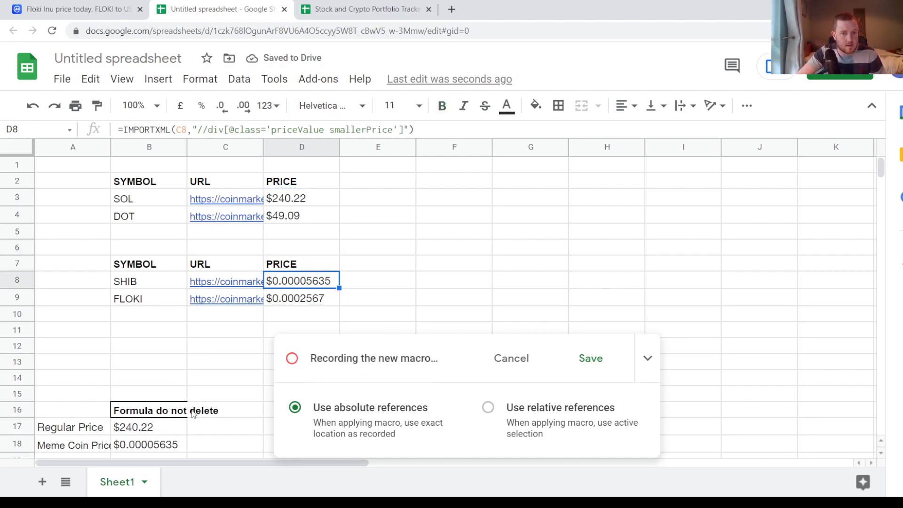
pyautogui.press('Delete')
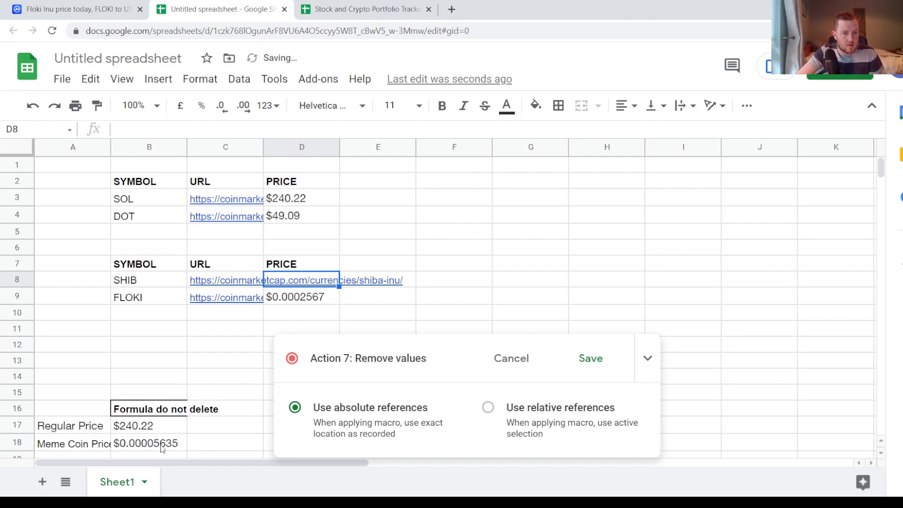
pyautogui.click(163, 447)
pyautogui.hotkey('ctrl', 'c')
pyautogui.click(303, 287)
pyautogui.hotkey('ctrl', 'v')
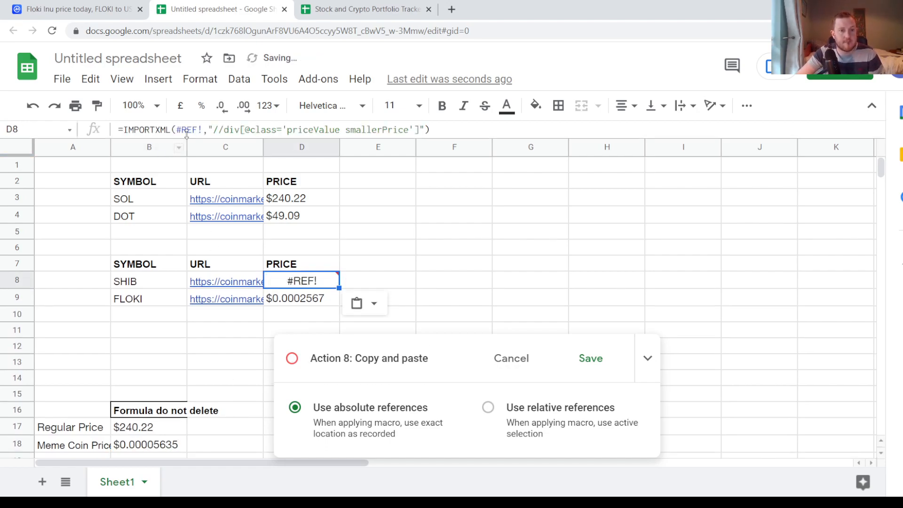
# - Point the recorded IMPORTXML formula in D8 at the SHIB URL cell, C8, in place of the broken reference
pyautogui.click(207, 128)
pyautogui.press('BackSpace')
pyautogui.press('BackSpace')
pyautogui.press('BackSpace')
pyautogui.press('BackSpace')
pyautogui.press('BackSpace')
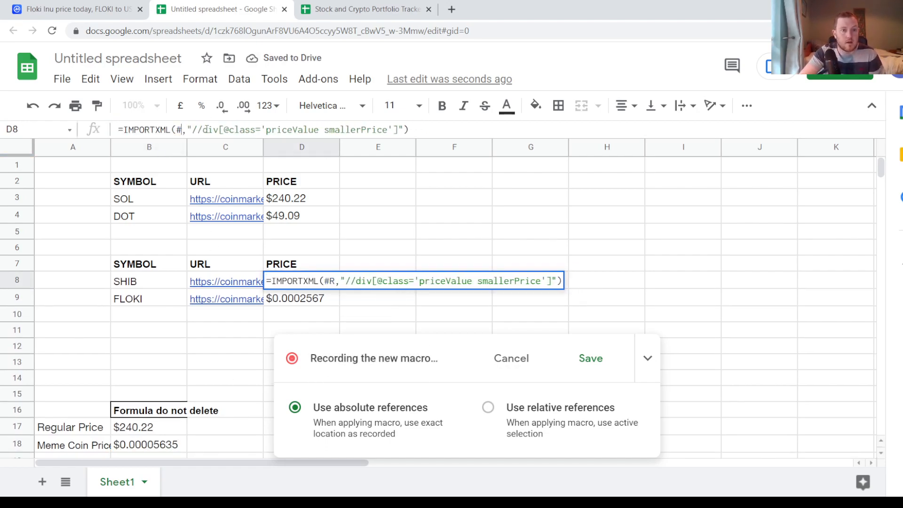
pyautogui.click(227, 285)
pyautogui.press('Return')
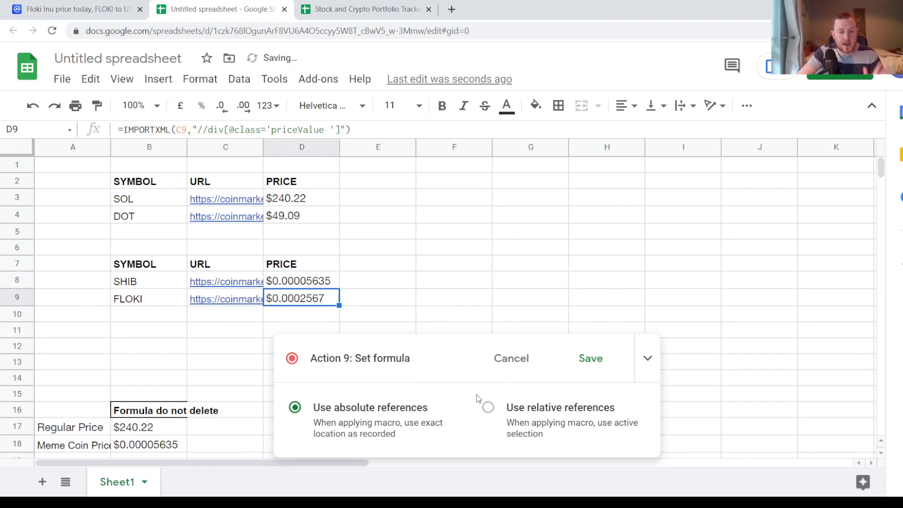
# - Save the recorded macro under the name Refresh Prices with shortcut number 1
pyautogui.click(591, 365)
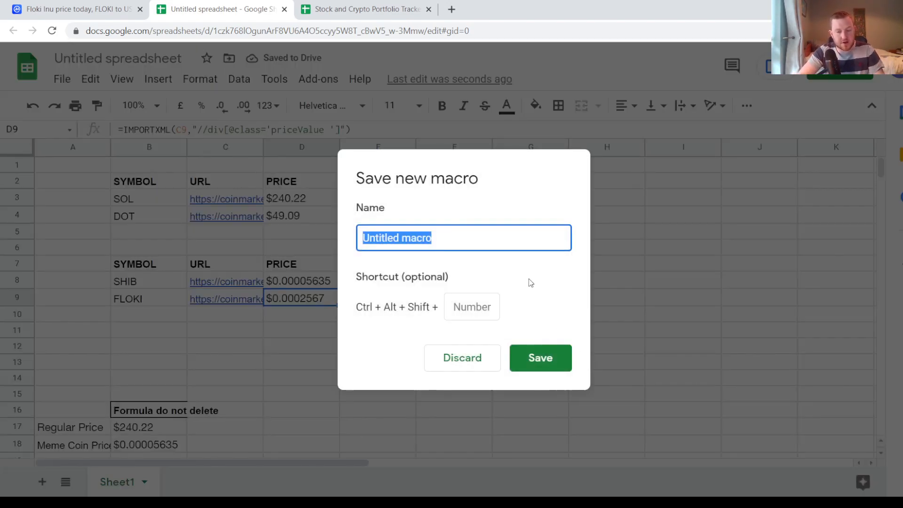
pyautogui.write('Refresh Price')
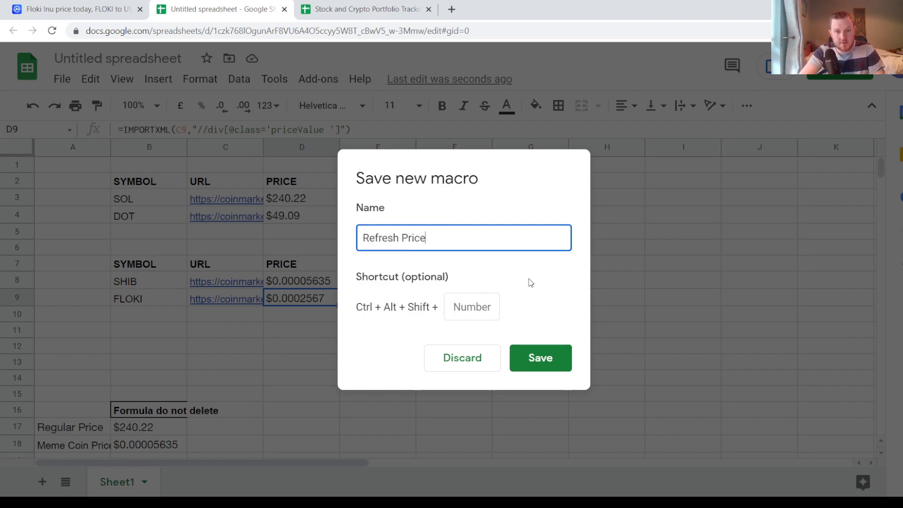
pyautogui.write('s')
pyautogui.click(499, 312)
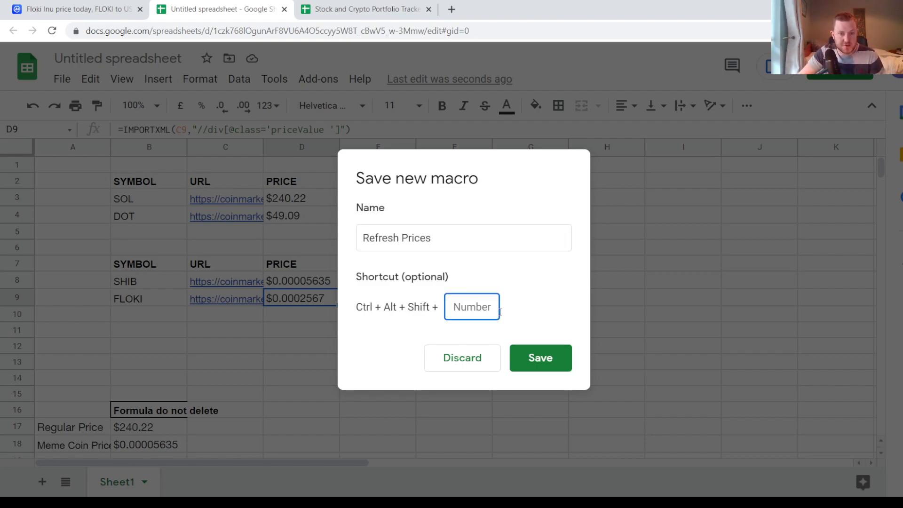
pyautogui.write('1')
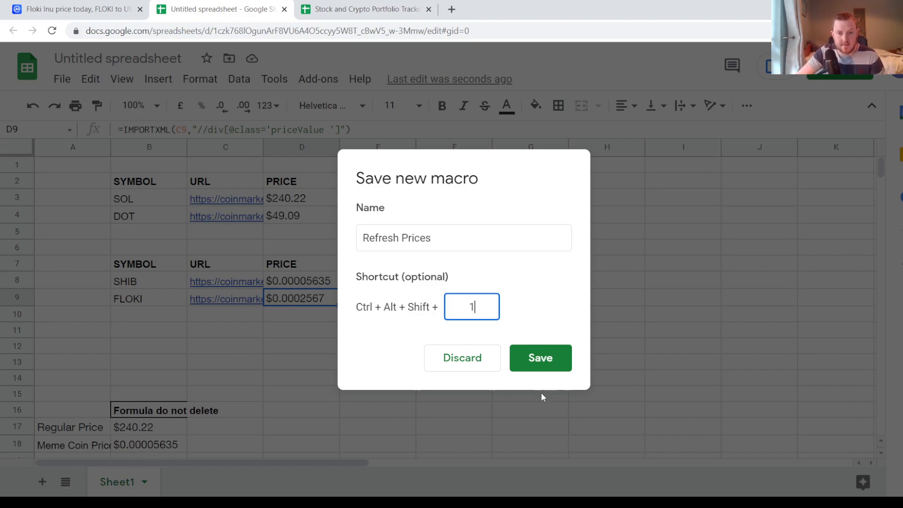
pyautogui.click(558, 364)
pyautogui.click(423, 374)
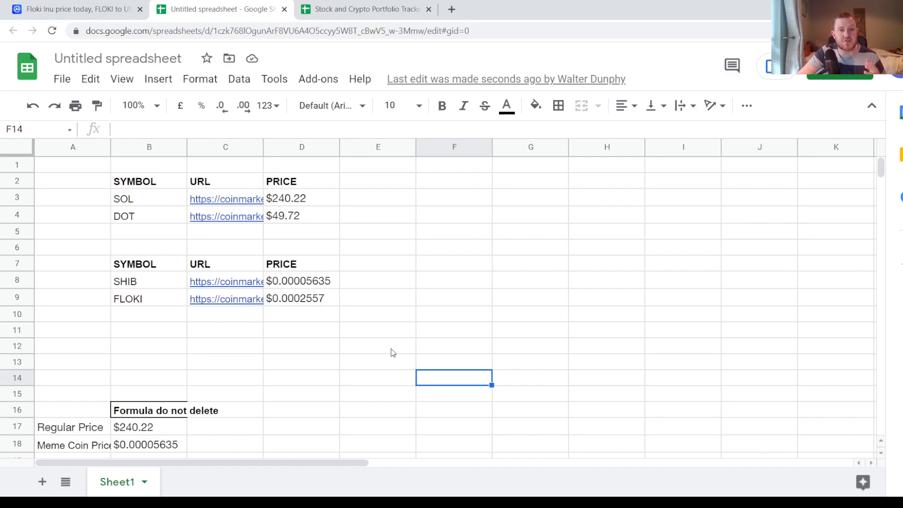
# - Run the saved Refresh Prices macro to reload the crypto prices in the sheet
pyautogui.click(271, 78)
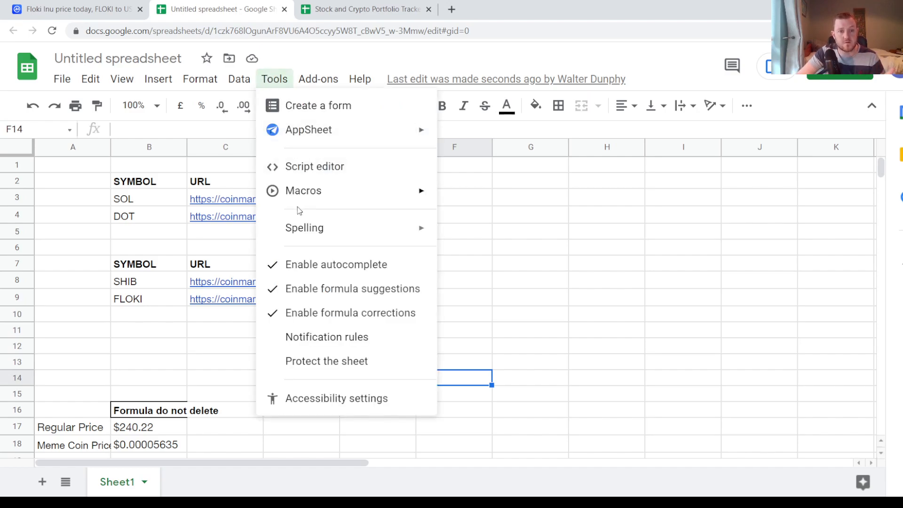
pyautogui.moveTo(413, 192)
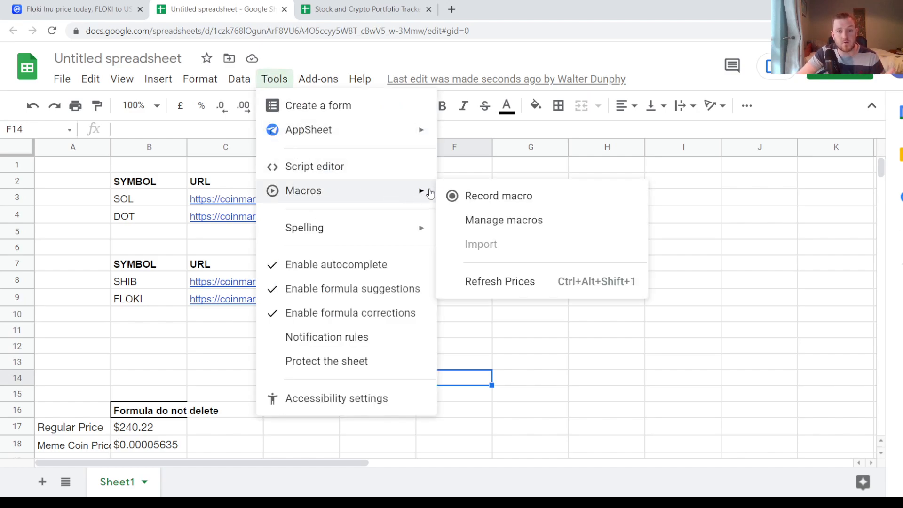
pyautogui.click(499, 283)
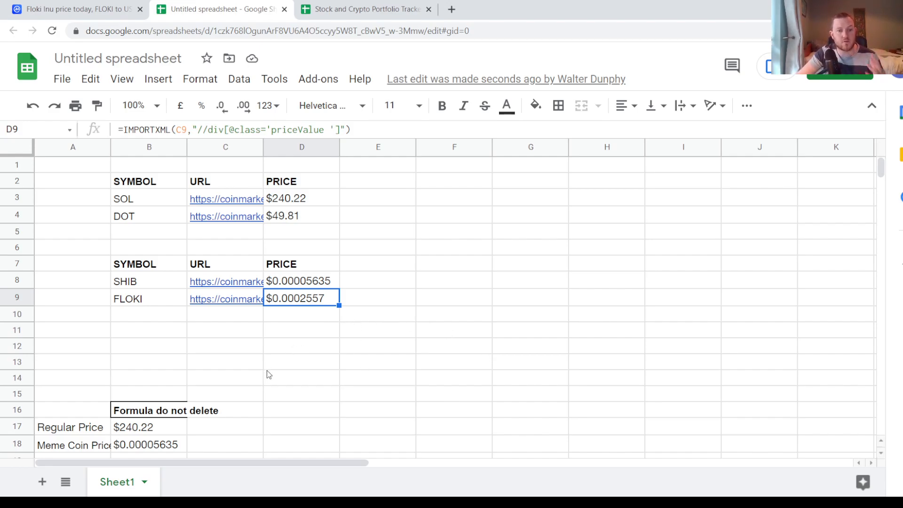
# - Switch to the Stock and Crypto Portfolio Tracker spreadsheet and examine its crypto table columns from # of Tokens through % Gain/Loss Total
pyautogui.click(368, 10)
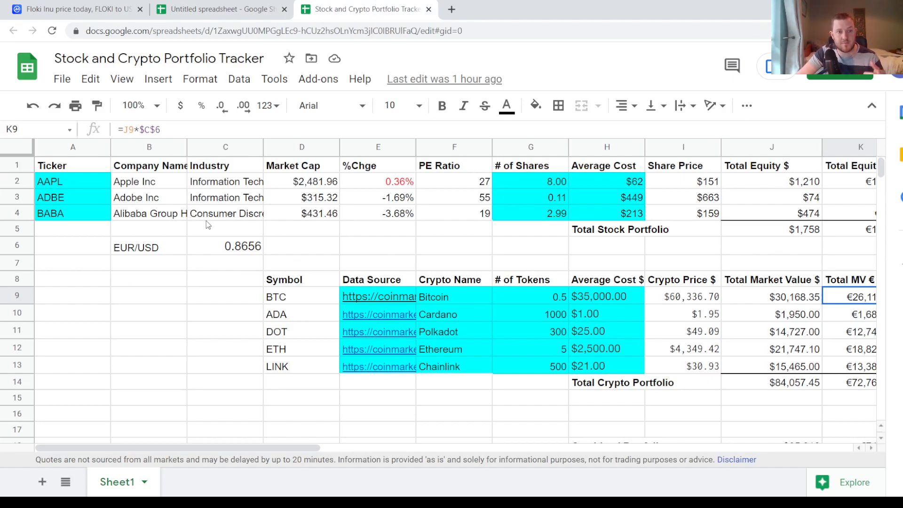
pyautogui.click(541, 319)
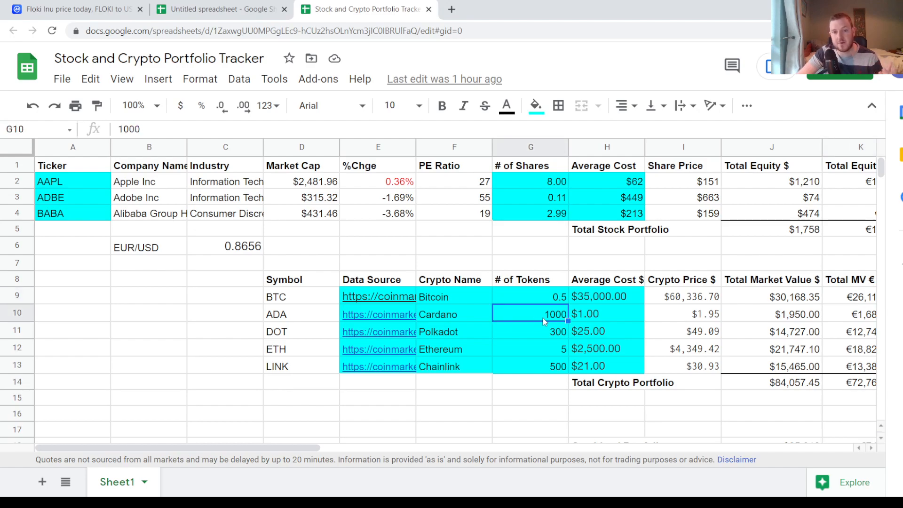
pyautogui.press('Right')
pyautogui.press('Right')
pyautogui.press('Up')
pyautogui.press('Left')
pyautogui.press('Up')
pyautogui.press('Right')
pyautogui.press('Right')
pyautogui.press('Right')
pyautogui.press('Right')
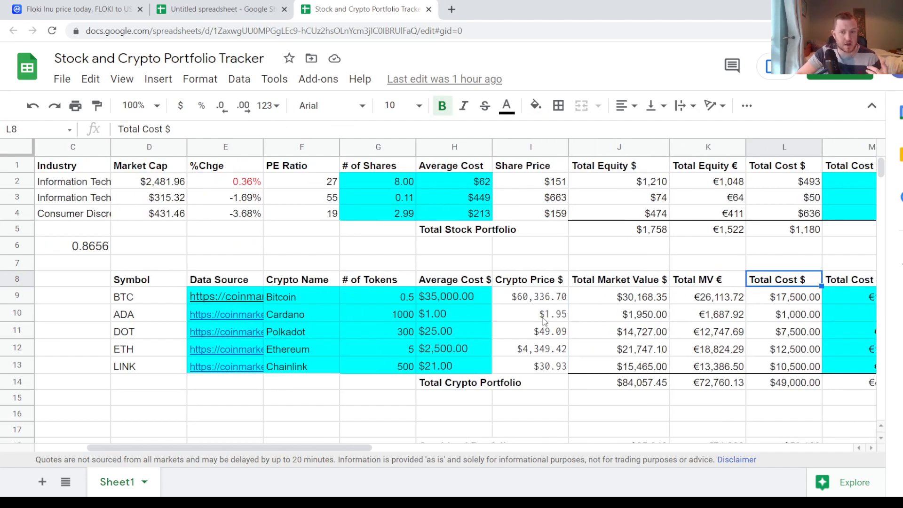
pyautogui.press('Right')
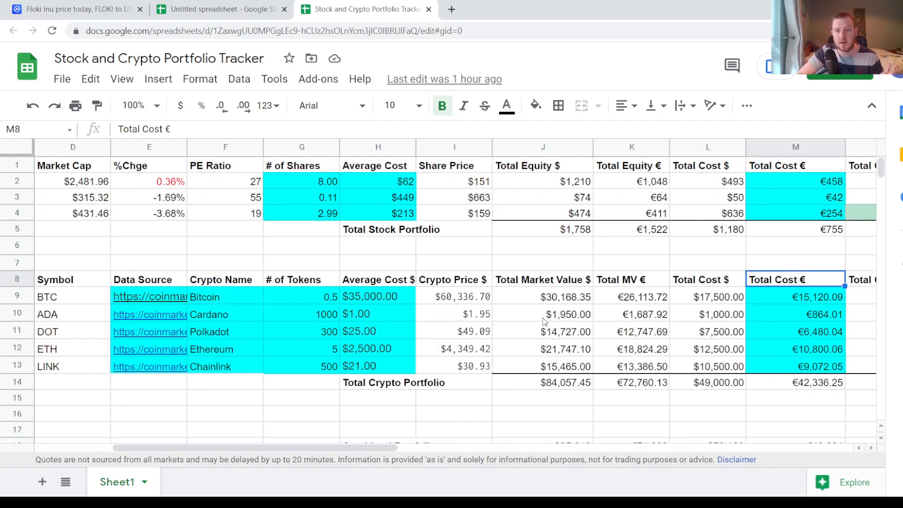
pyautogui.press('Right')
pyautogui.press('Right')
pyautogui.press('Right')
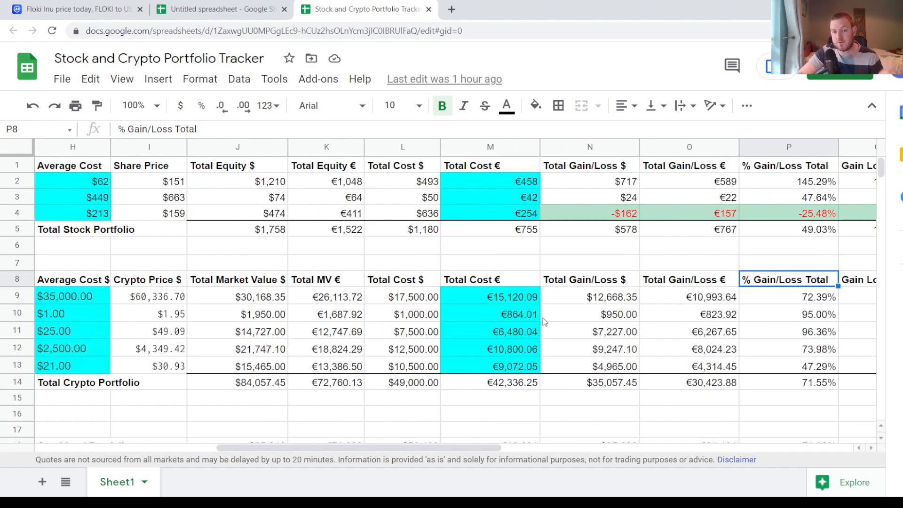
# - Review the portfolio tracker's crypto table back to the Crypto Price $ column, and return to the untitled price spreadsheet
pyautogui.press('Left')
pyautogui.press('Left')
pyautogui.press('Left')
pyautogui.press('Left')
pyautogui.press('Left')
pyautogui.press('Left')
pyautogui.press('Left')
pyautogui.press('Left')
pyautogui.press('Left')
pyautogui.press('Left')
pyautogui.press('Left')
pyautogui.press('Left')
pyautogui.press('Left')
pyautogui.press('Left')
pyautogui.press('Left')
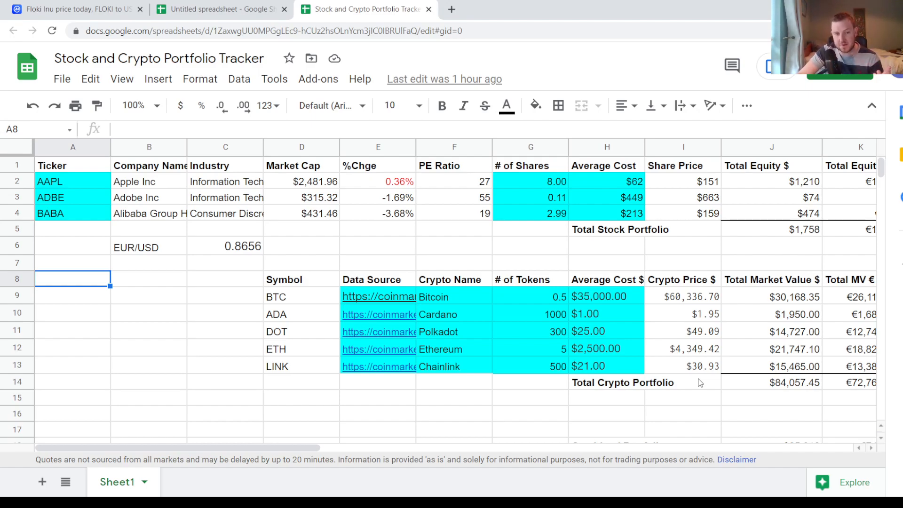
pyautogui.press('Right')
pyautogui.press('Right')
pyautogui.press('Right')
pyautogui.press('Right')
pyautogui.press('Right')
pyautogui.press('Right')
pyautogui.press('Right')
pyautogui.press('Right')
pyautogui.press('Right')
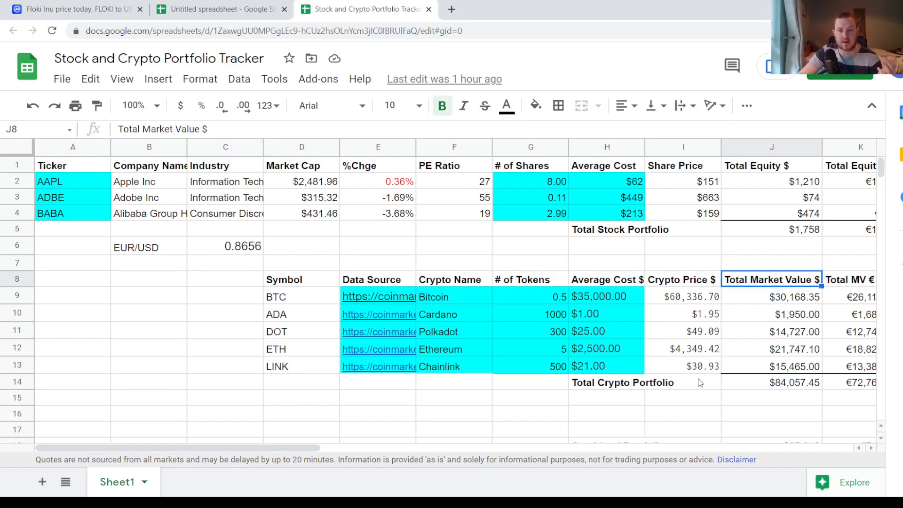
pyautogui.press('Left')
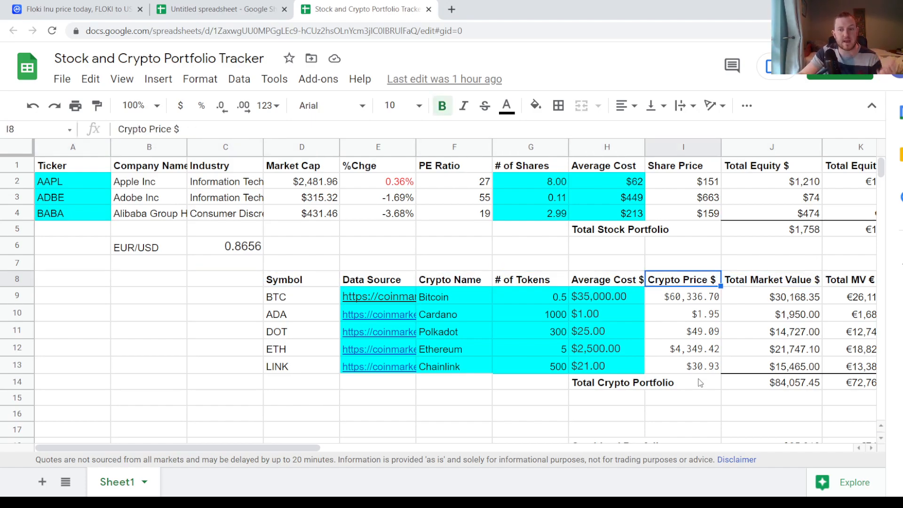
pyautogui.hotkey('ctrl', 'shift', 'Tab')
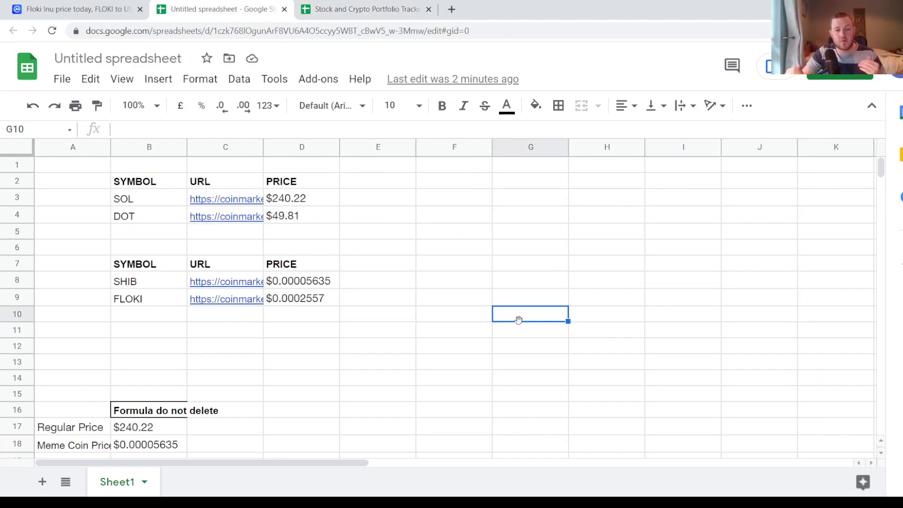